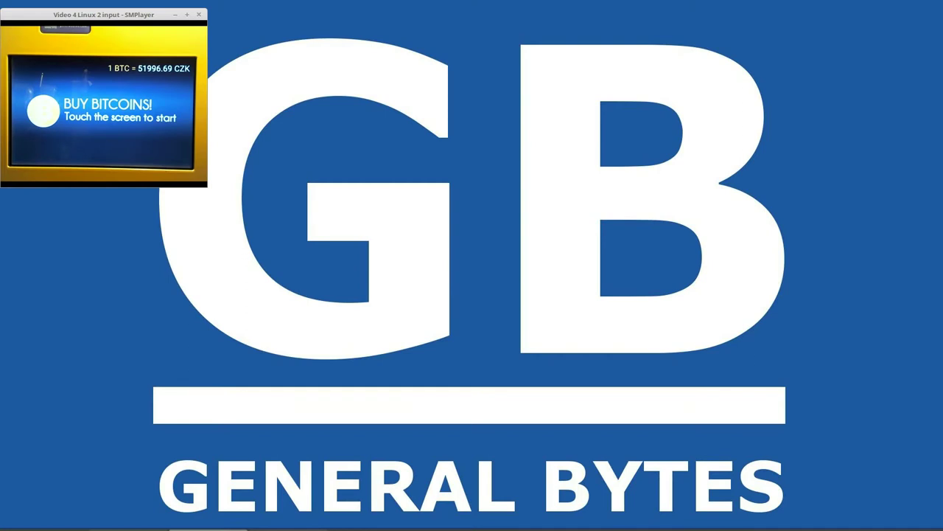
Step: Review terminal BT100305's settings, currencies and crypto settings, then show the Crypto Settings list
{"action": "key", "text": "alt+Tab"}
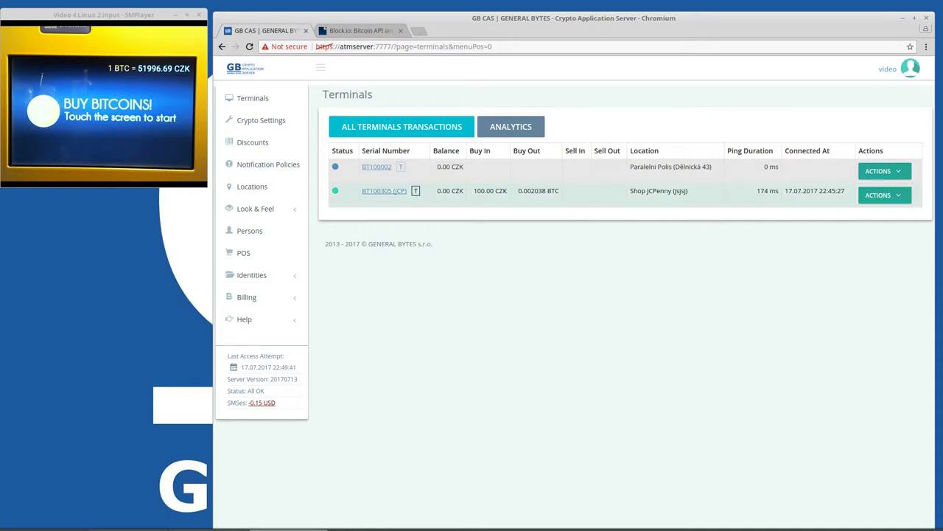
{"action": "left_click", "coordinate": [384, 190]}
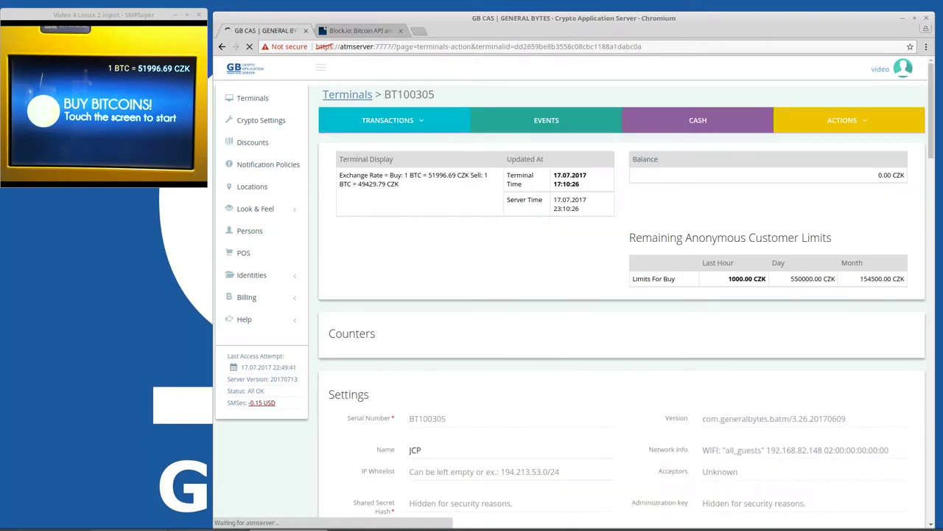
{"action": "scroll", "coordinate": [625, 295], "scroll_direction": "down", "scroll_amount": 1}
{"action": "scroll", "coordinate": [622, 294], "scroll_direction": "down", "scroll_amount": 5}
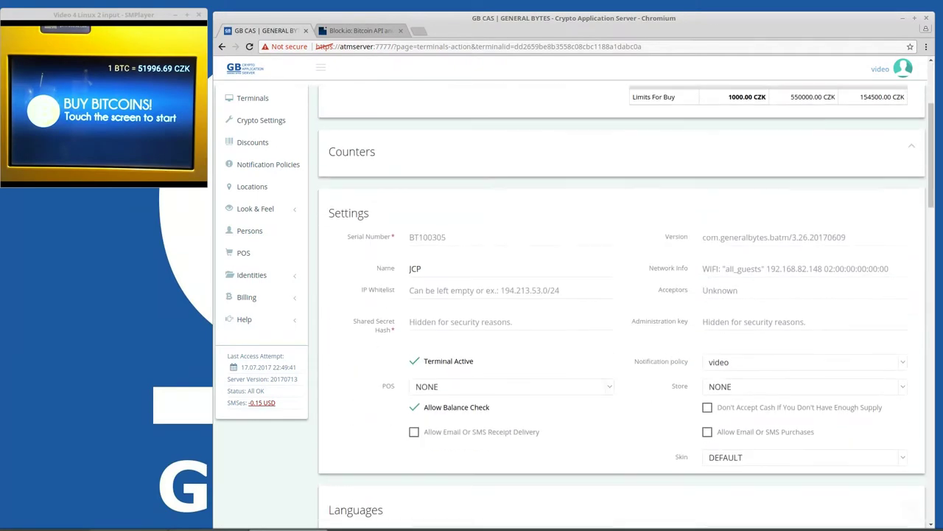
{"action": "scroll", "coordinate": [626, 307], "scroll_direction": "down", "scroll_amount": 4}
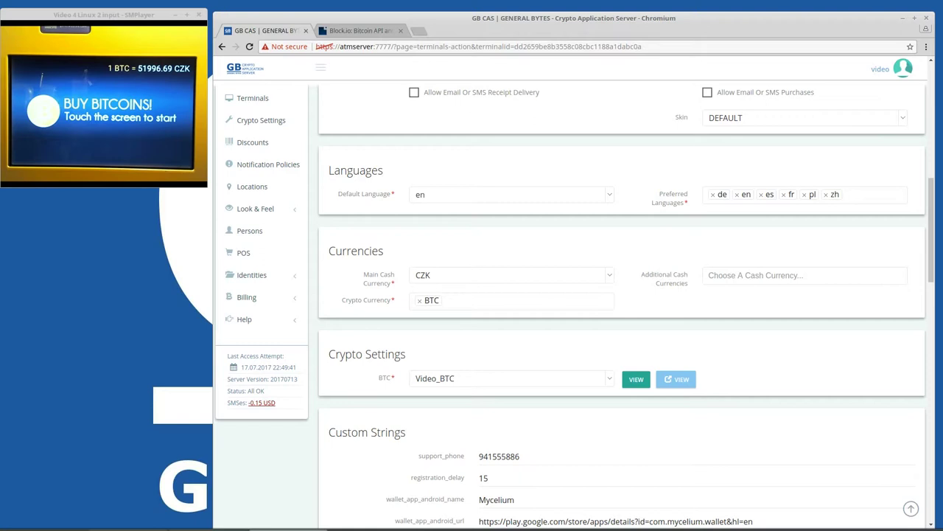
{"action": "left_click", "coordinate": [261, 120]}
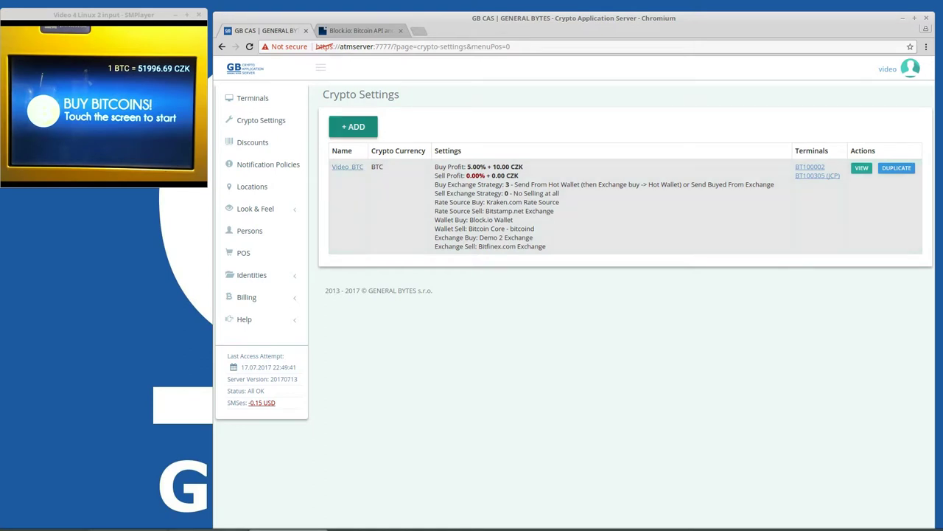
Step: Add a new crypto setting named LTC with LTC as its crypto currency
{"action": "left_click", "coordinate": [353, 126]}
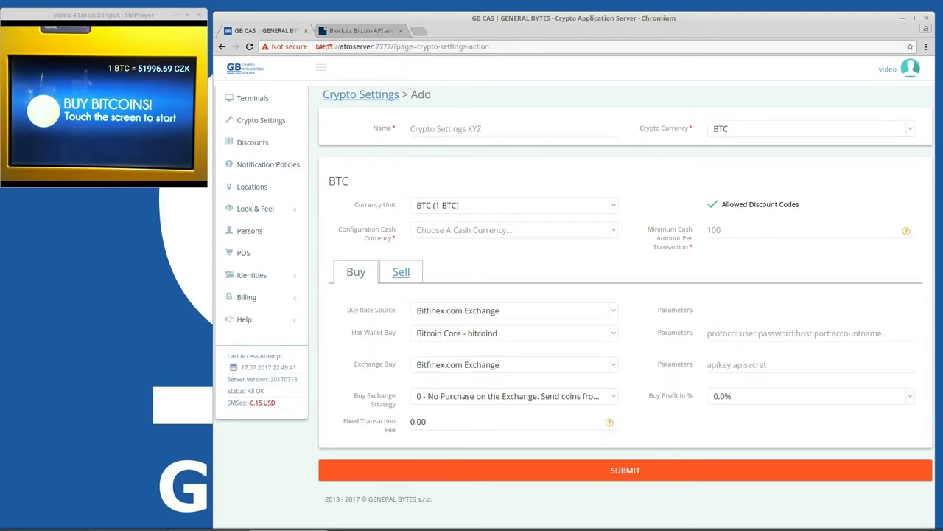
{"action": "type", "text": "LTC"}
{"action": "left_click", "coordinate": [811, 129]}
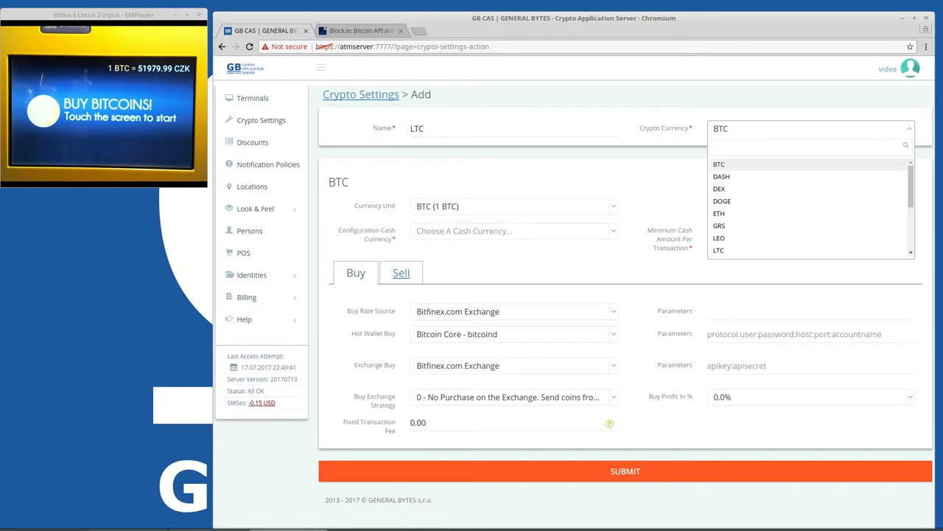
{"action": "type", "text": "LT"}
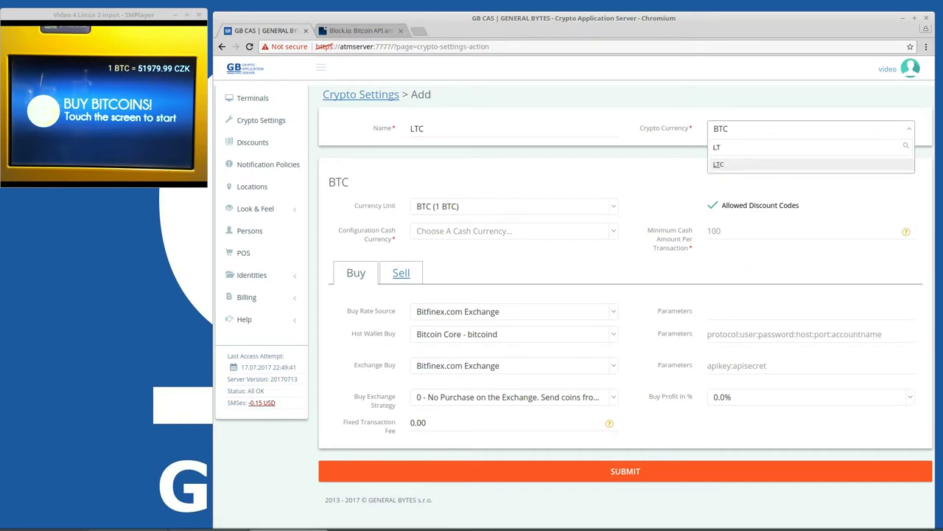
{"action": "key", "text": "Return"}
Step: Set CZK as the cash currency and 100 as the minimum cash amount
{"action": "left_click", "coordinate": [514, 231]}
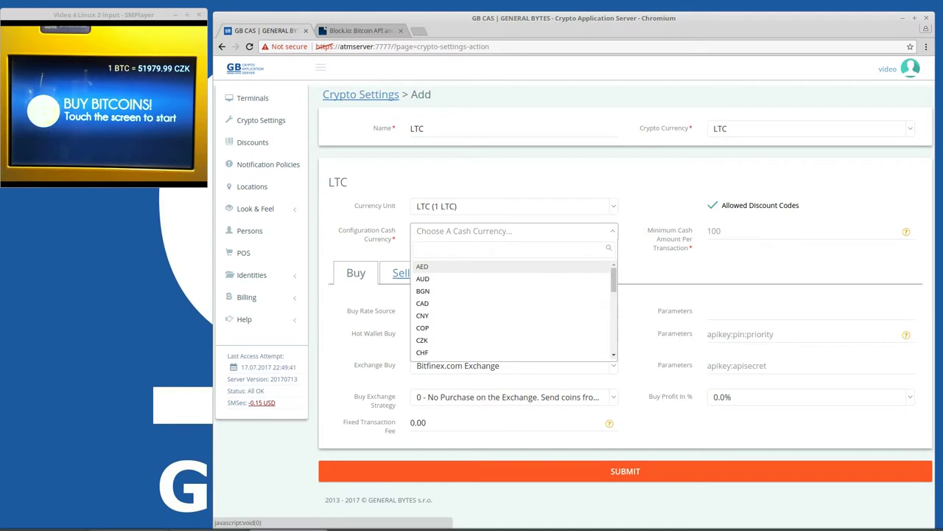
{"action": "type", "text": "CZK"}
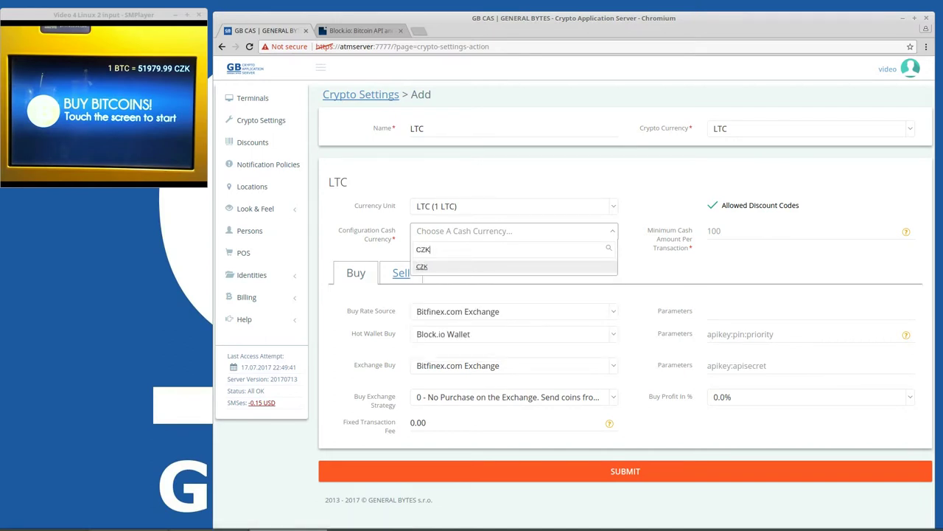
{"action": "key", "text": "Return"}
{"action": "left_click", "coordinate": [709, 230]}
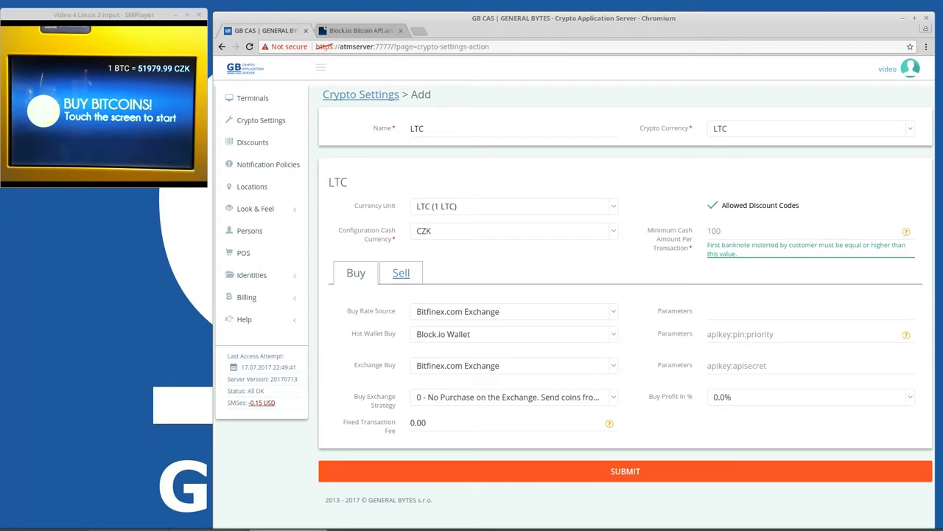
{"action": "type", "text": "1"}
{"action": "type", "text": "00"}
{"action": "key", "text": "Tab"}
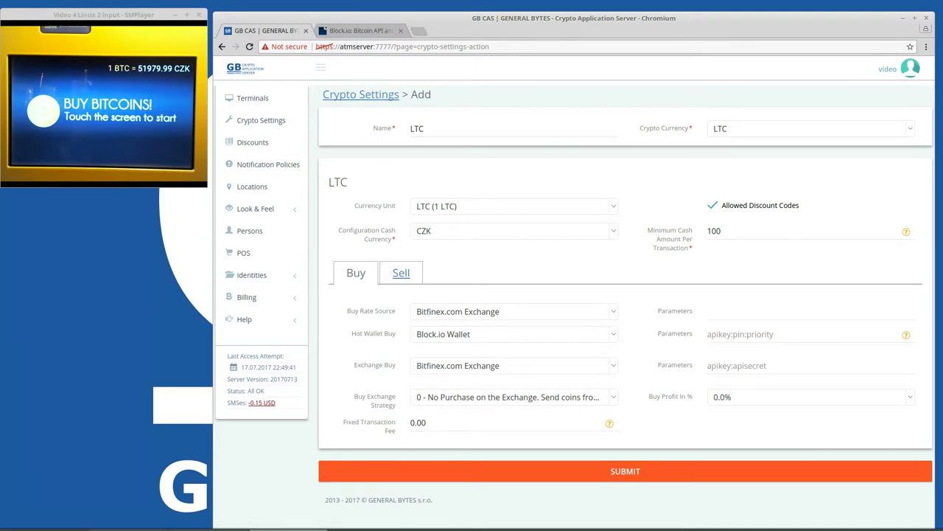
Step: Choose Bitstamp.net Exchange as the LTC buy rate source with USD as its parameter
{"action": "left_click", "coordinate": [514, 311]}
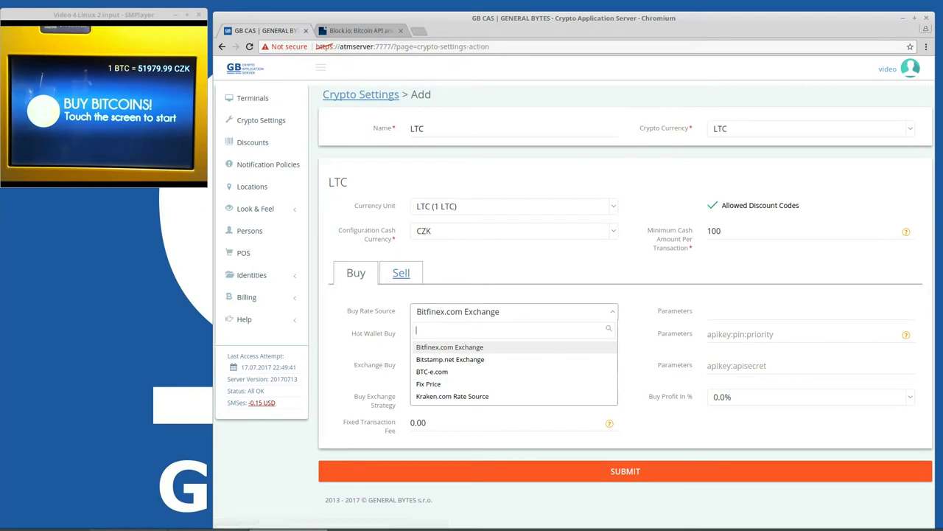
{"action": "left_click", "coordinate": [449, 359]}
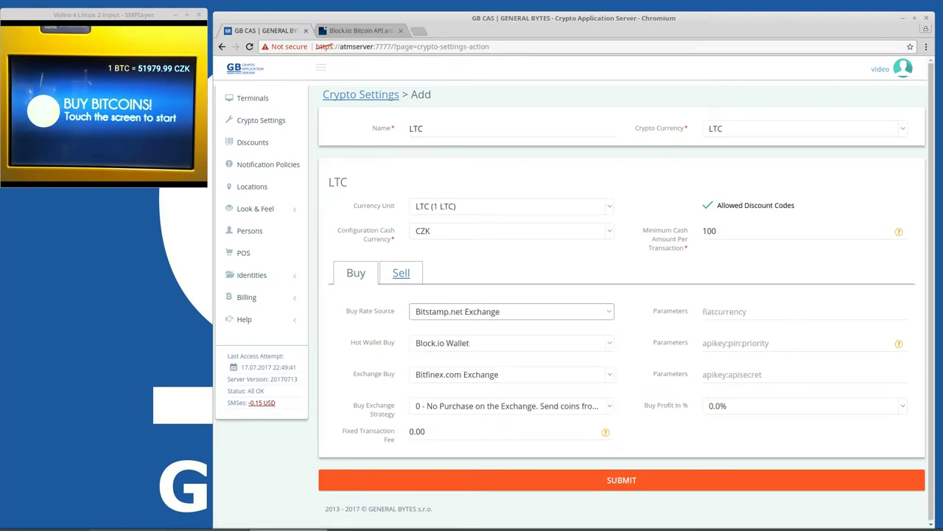
{"action": "left_click", "coordinate": [729, 311]}
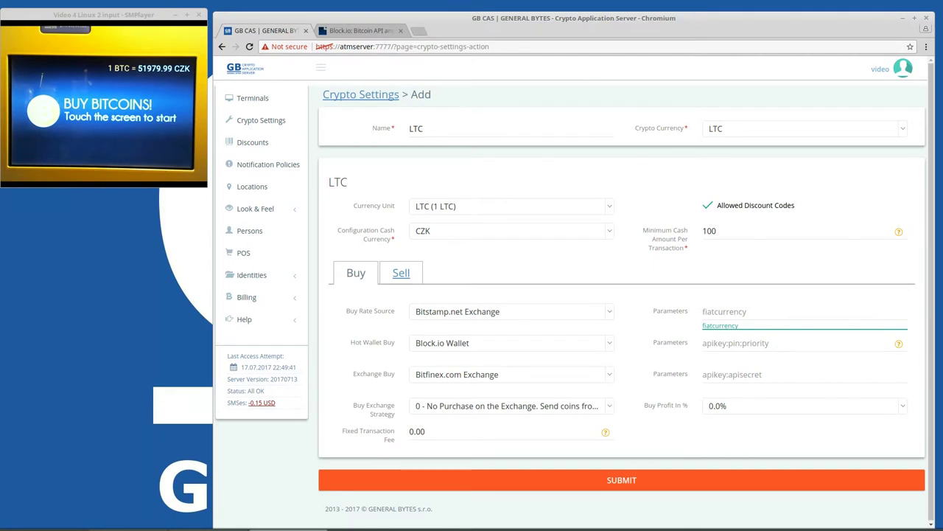
{"action": "type", "text": "USD"}
{"action": "left_click", "coordinate": [704, 342]}
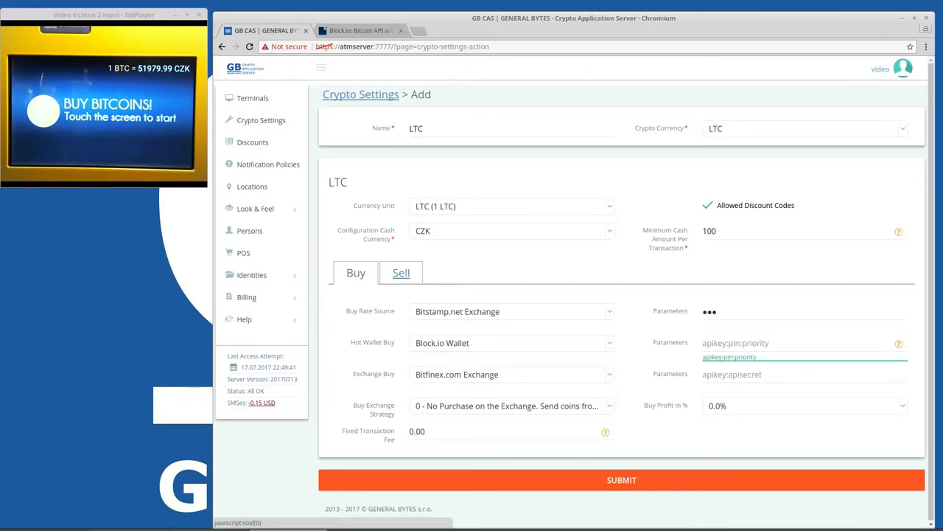
Step: Check the Block.io Bitcoin and Litecoin wallet dashboards and the Litecoin address in coin.cz
{"action": "key", "text": "ctrl+Tab"}
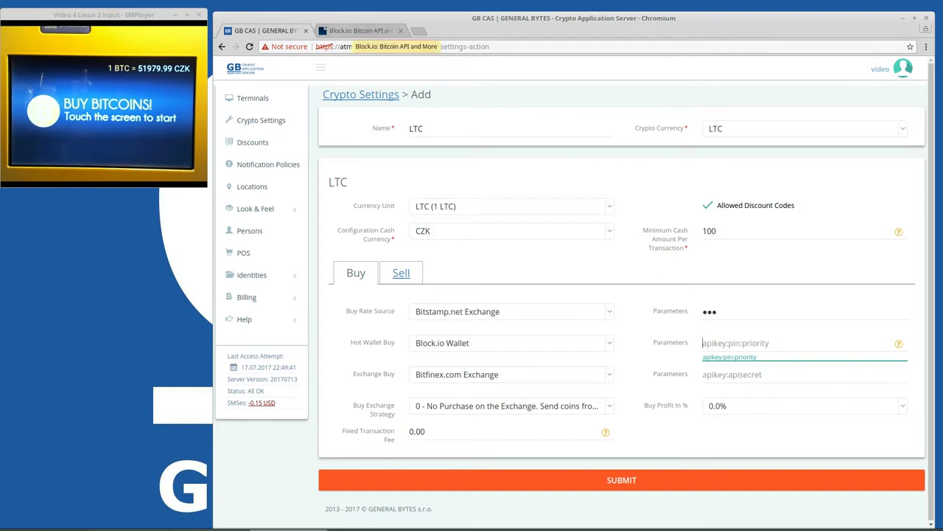
{"action": "left_click", "coordinate": [359, 113]}
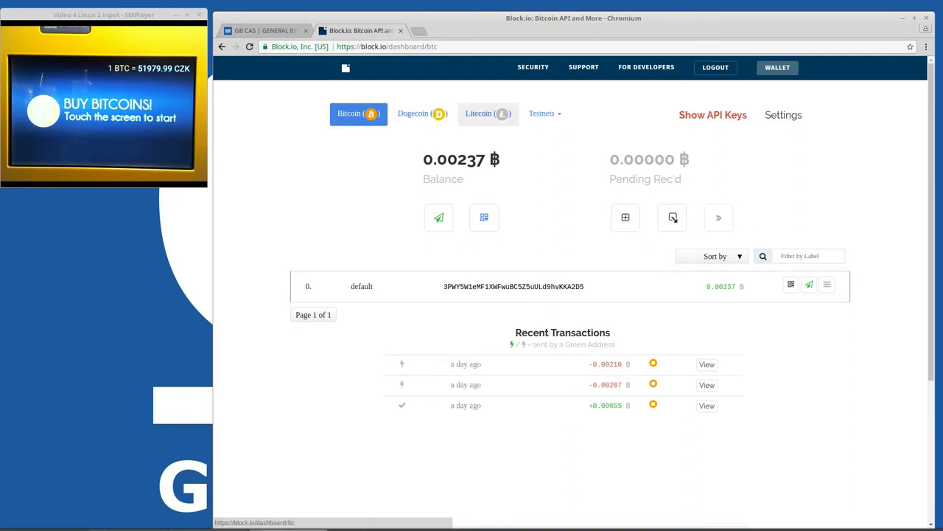
{"action": "left_click", "coordinate": [488, 113]}
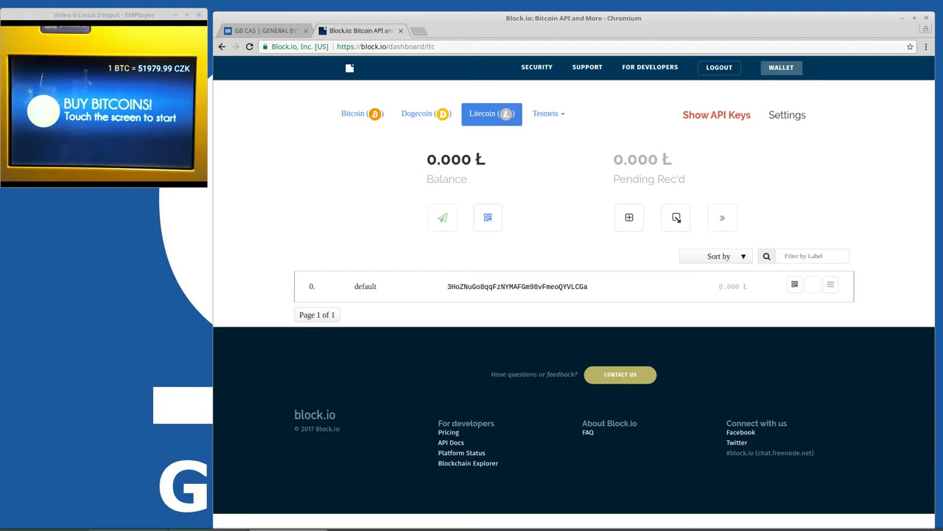
{"action": "left_click", "coordinate": [677, 217]}
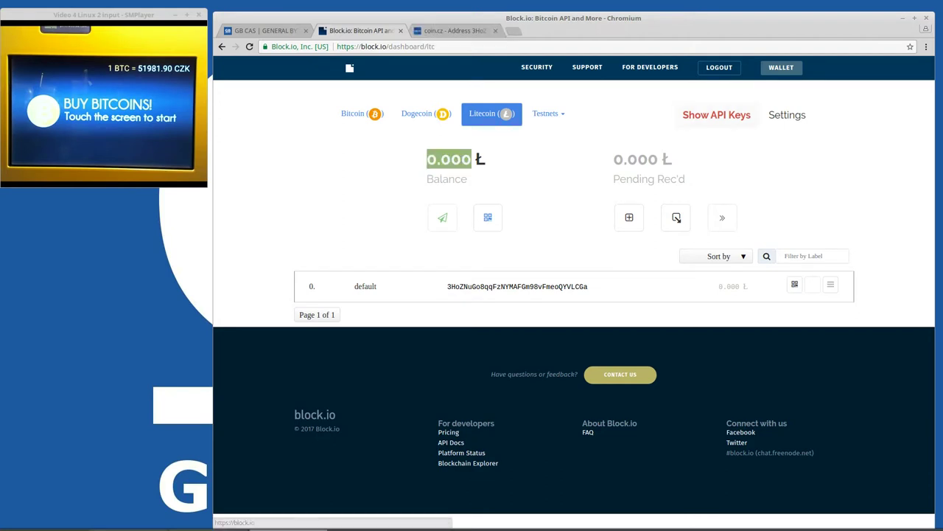
{"action": "key", "text": "ctrl+Page_Up"}
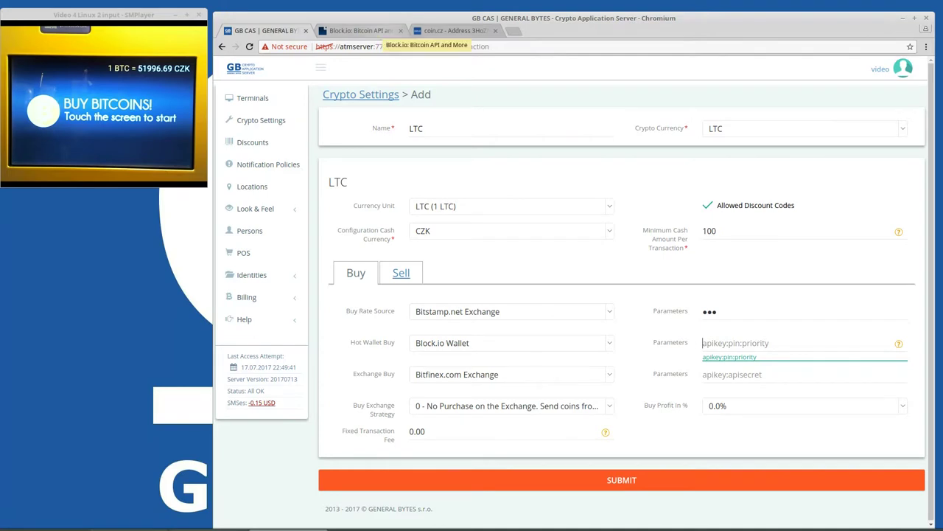
{"action": "left_click", "coordinate": [360, 30]}
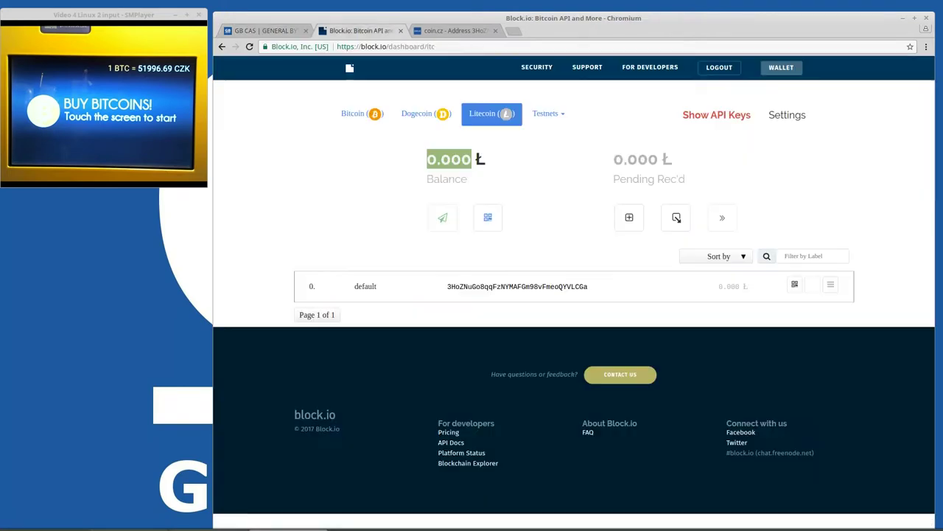
Step: Copy the Litecoin API key from Block.io's list of API keys
{"action": "left_click", "coordinate": [737, 115]}
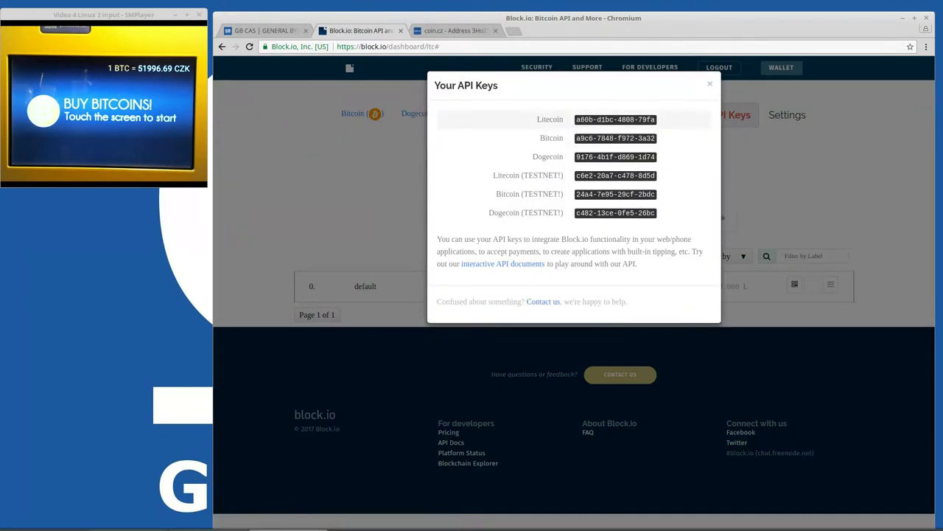
{"action": "left_click", "coordinate": [615, 120]}
{"action": "right_click", "coordinate": [632, 118]}
{"action": "left_click", "coordinate": [653, 123]}
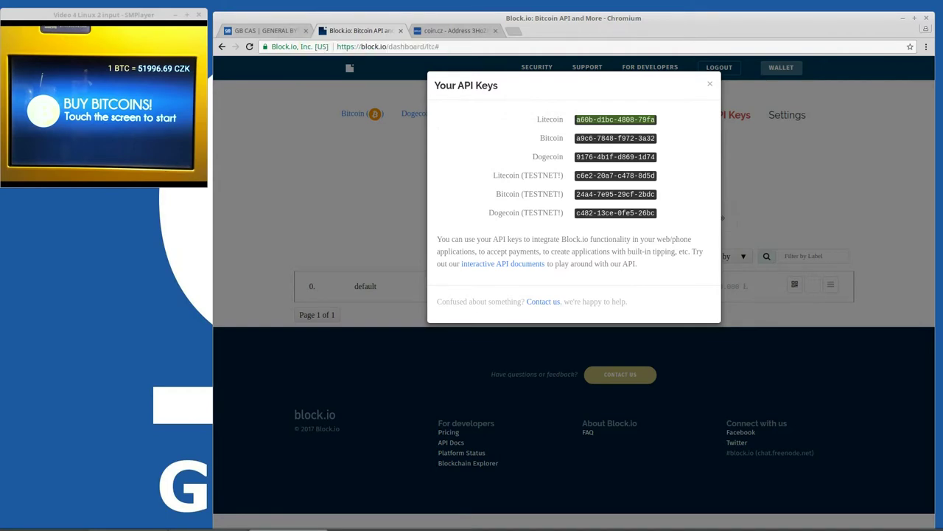
Step: Fill the LTC hot wallet parameters with the pasted Block.io API key, a colon and the PIN
{"action": "key", "text": "Escape"}
{"action": "key", "text": "ctrl+Page_Up"}
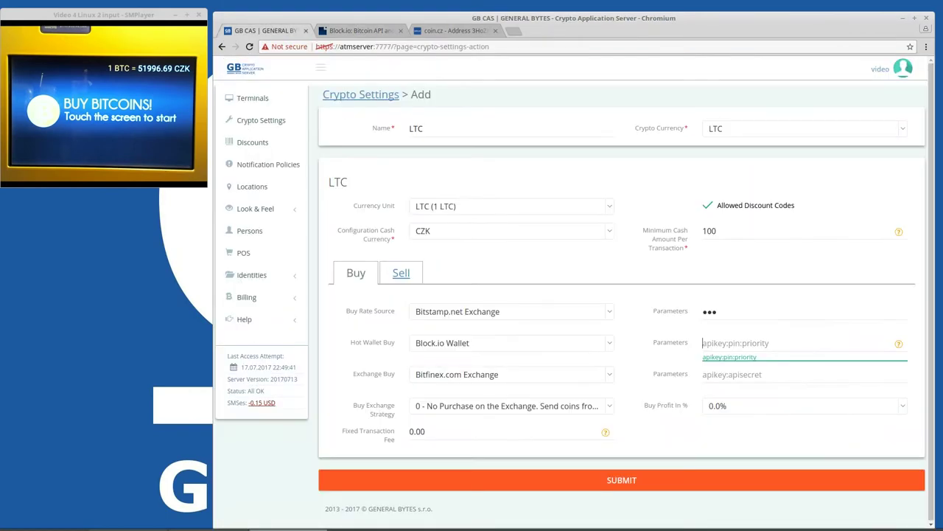
{"action": "right_click", "coordinate": [726, 342]}
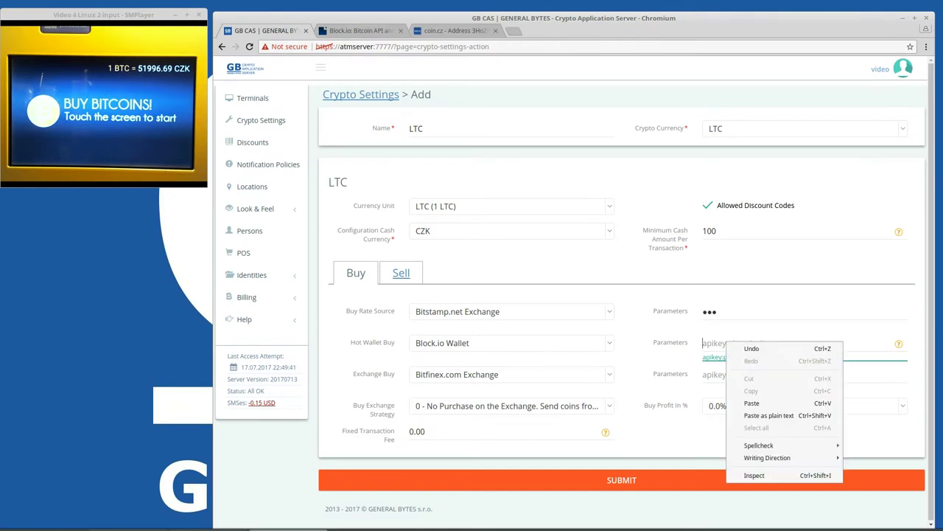
{"action": "left_click", "coordinate": [769, 415]}
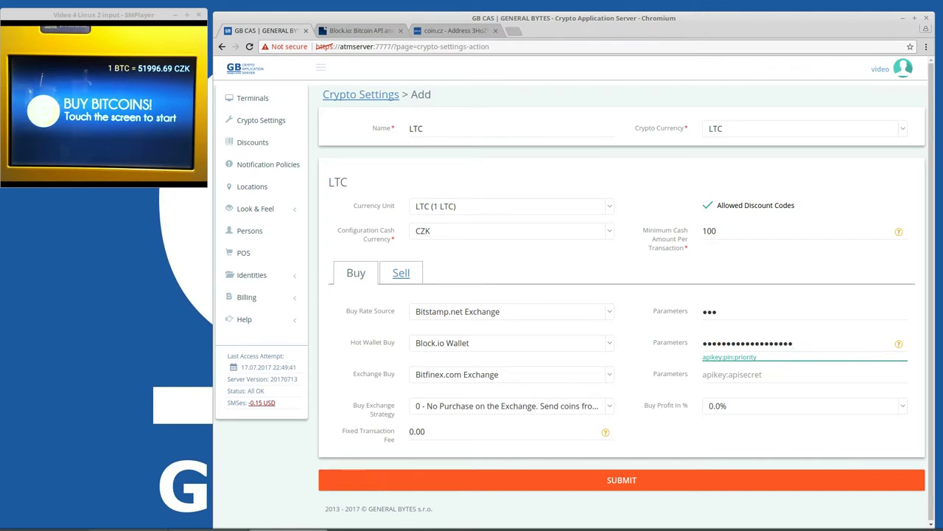
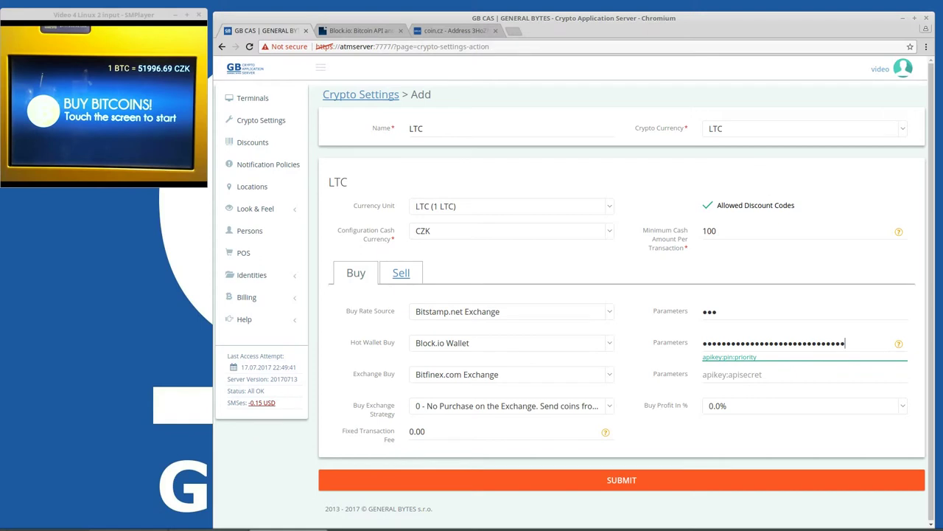
Step: Keep Bitfinex.com as the buy exchange, set buy profit to 5.0%, and submit the LTC setting
{"action": "left_click", "coordinate": [509, 374]}
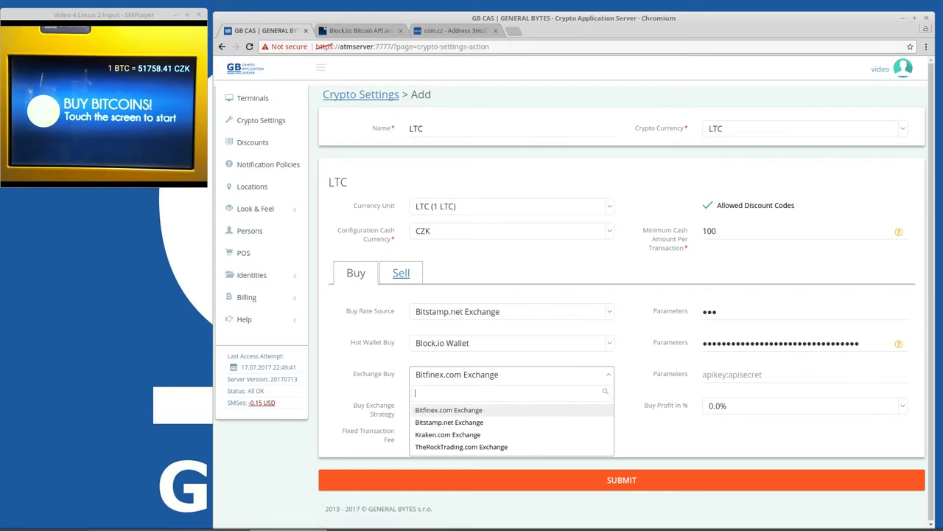
{"action": "key", "text": "Return"}
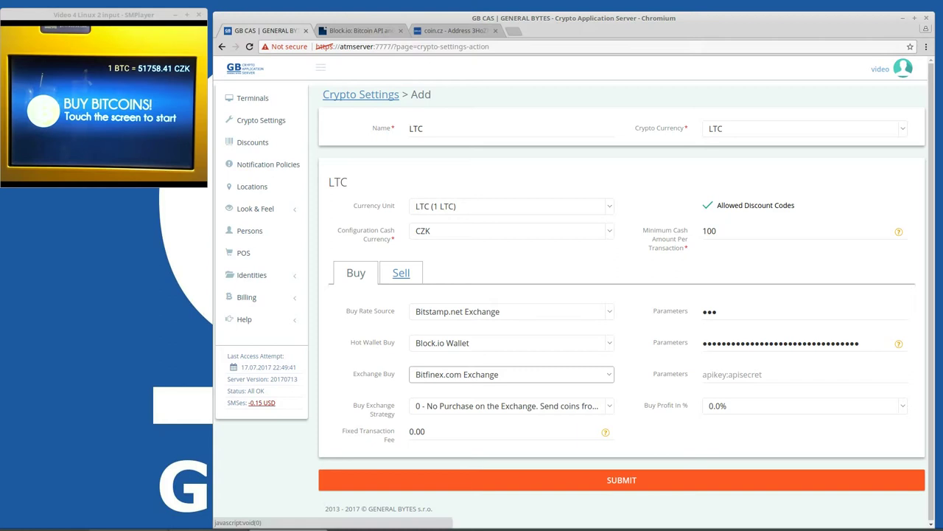
{"action": "left_click", "coordinate": [803, 405]}
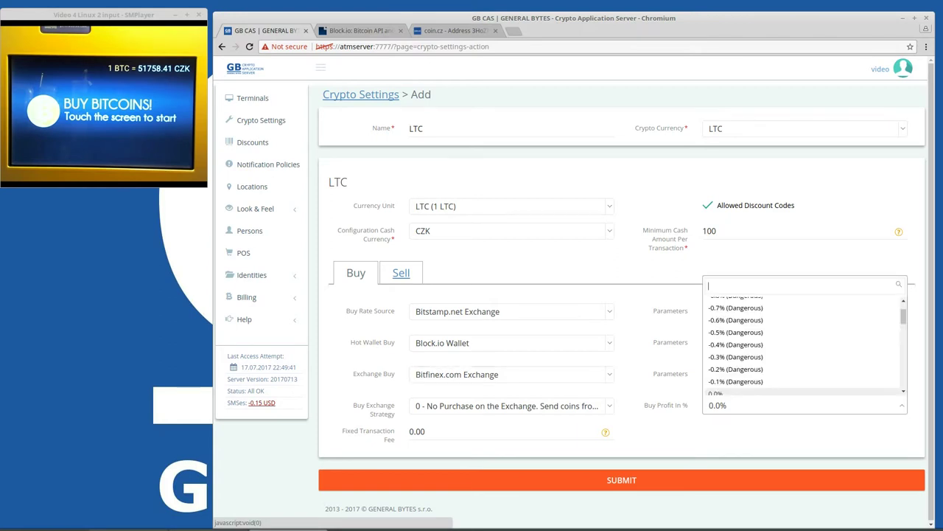
{"action": "type", "text": "5"}
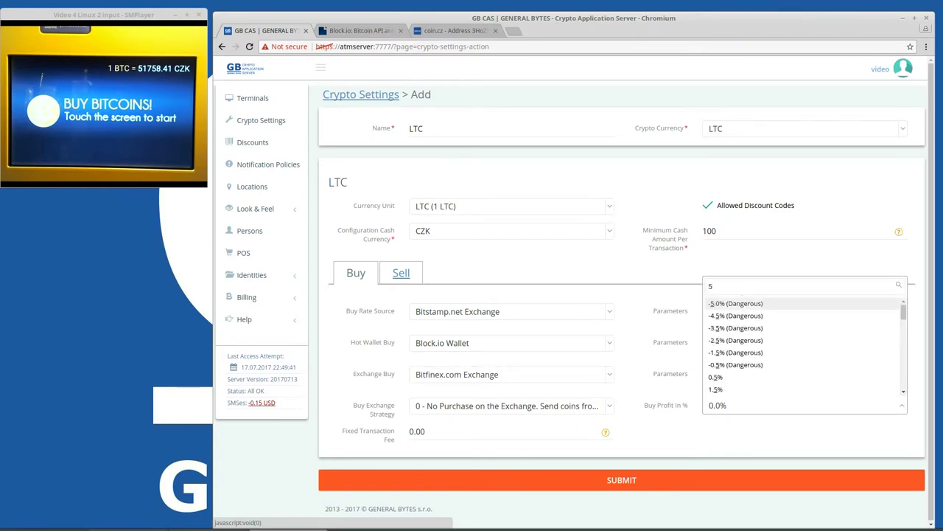
{"action": "key", "text": "Down"}
{"action": "key", "text": "Down"}
{"action": "key", "text": "Down"}
{"action": "key", "text": "Down"}
{"action": "key", "text": "Down"}
{"action": "key", "text": "Down"}
{"action": "key", "text": "Down"}
{"action": "key", "text": "Down"}
{"action": "key", "text": "Down"}
{"action": "key", "text": "Down"}
{"action": "key", "text": "Down"}
{"action": "key", "text": "Down"}
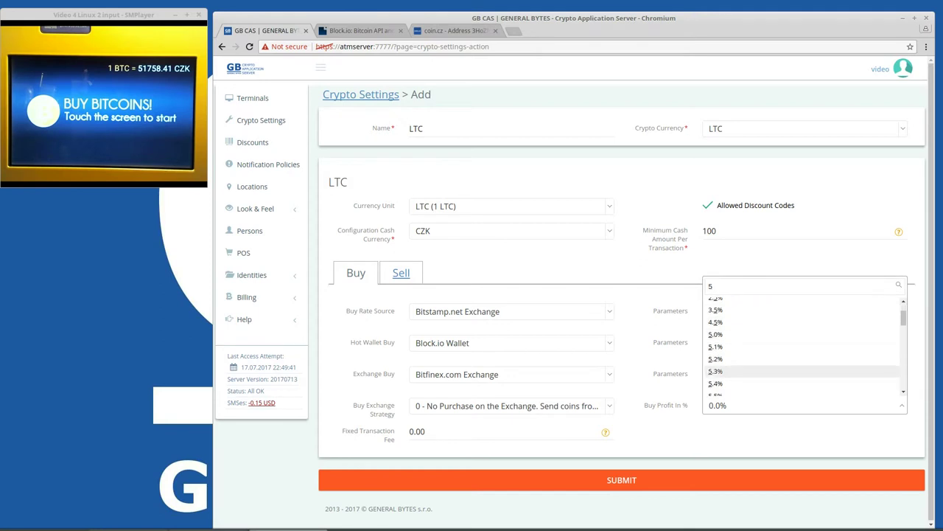
{"action": "key", "text": "Up"}
{"action": "key", "text": "Return"}
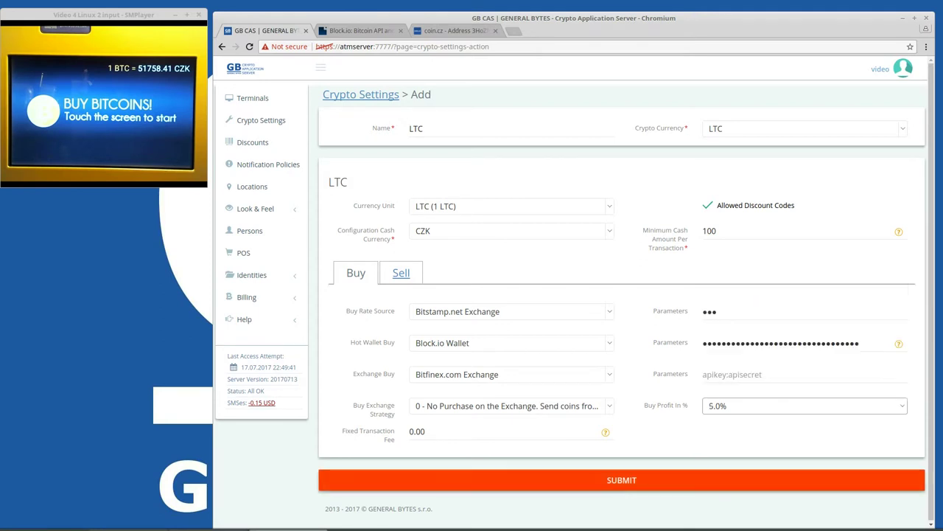
{"action": "left_click", "coordinate": [621, 479]}
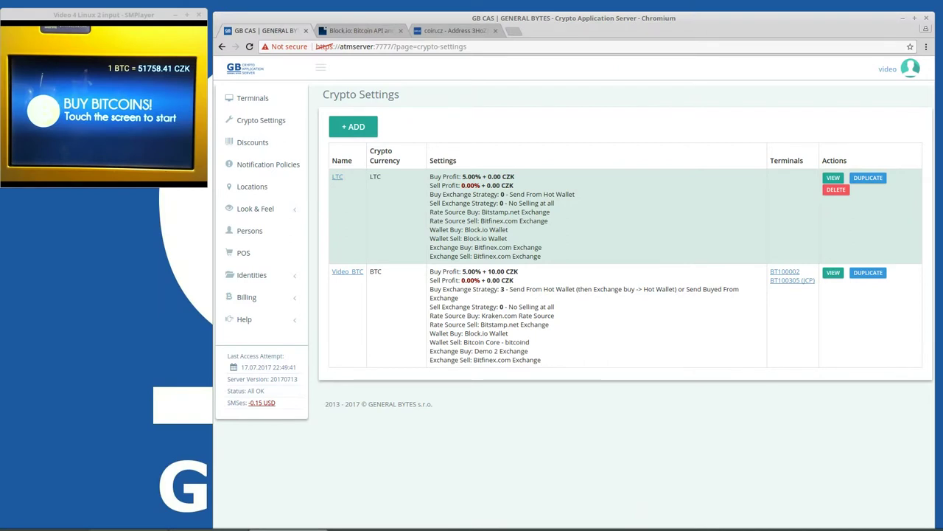
Step: Run Test Hot Wallet Buy on the saved LTC setting and select the reported wallet address
{"action": "left_click", "coordinate": [833, 178]}
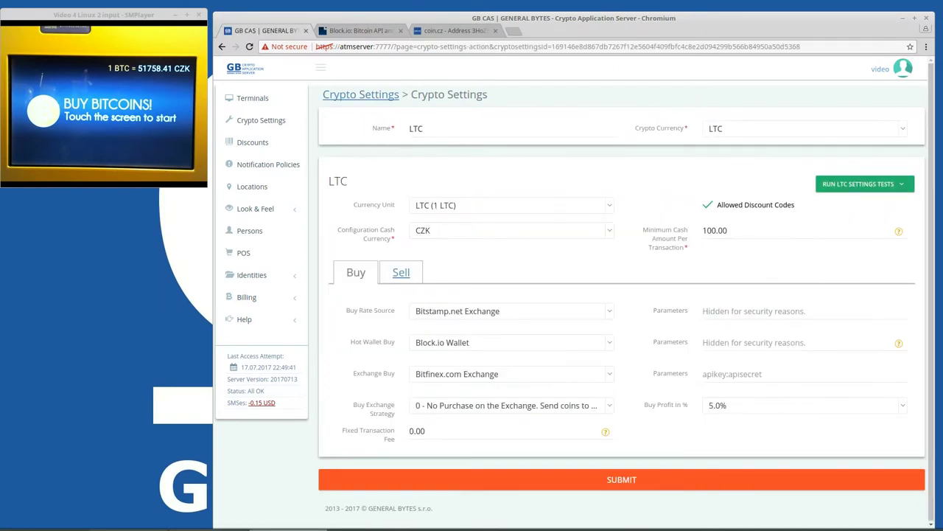
{"action": "left_click", "coordinate": [864, 183]}
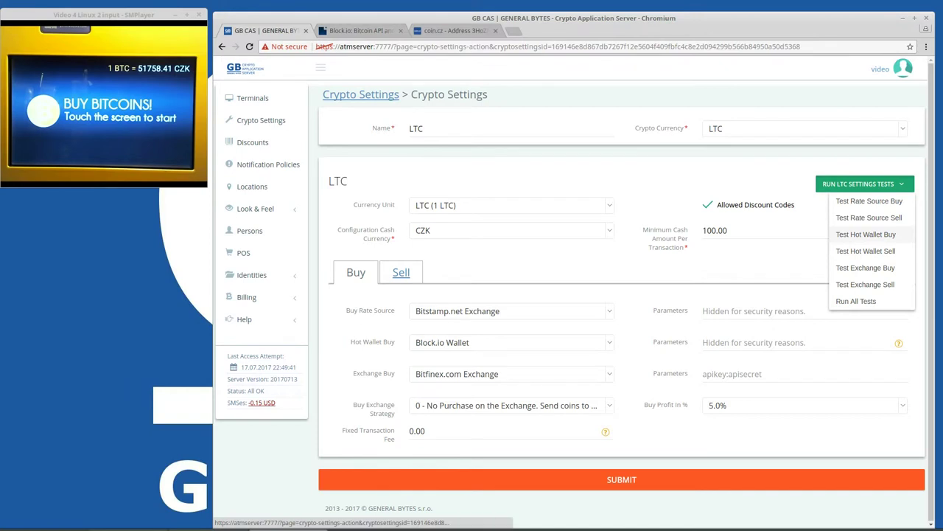
{"action": "left_click", "coordinate": [866, 234]}
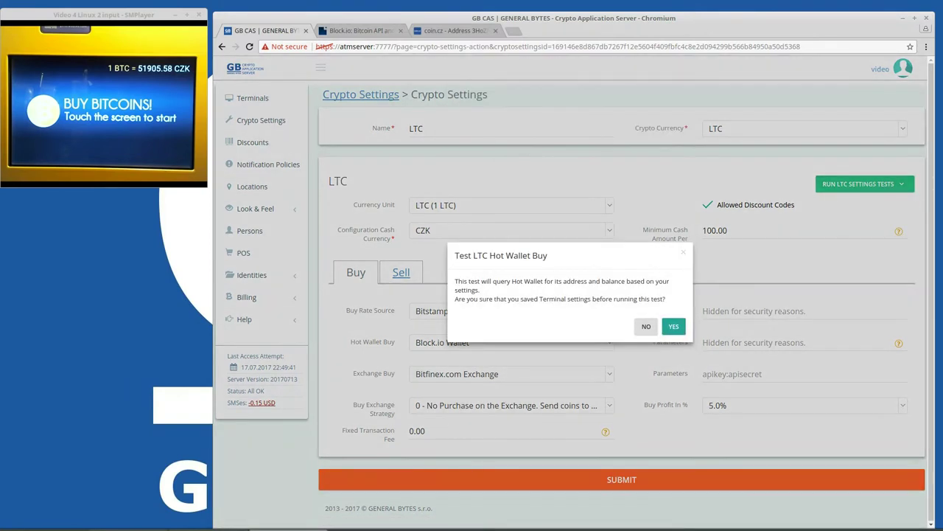
{"action": "left_click", "coordinate": [674, 328]}
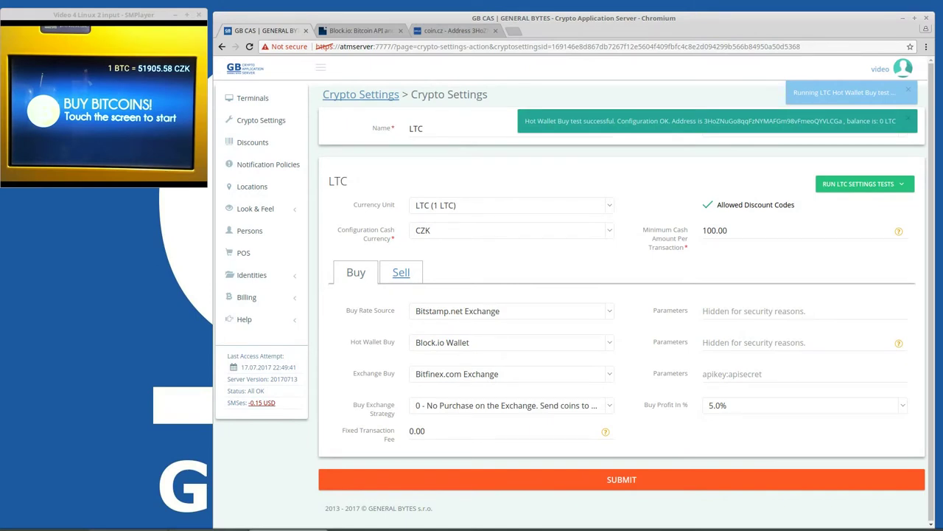
{"action": "double_click", "coordinate": [773, 121]}
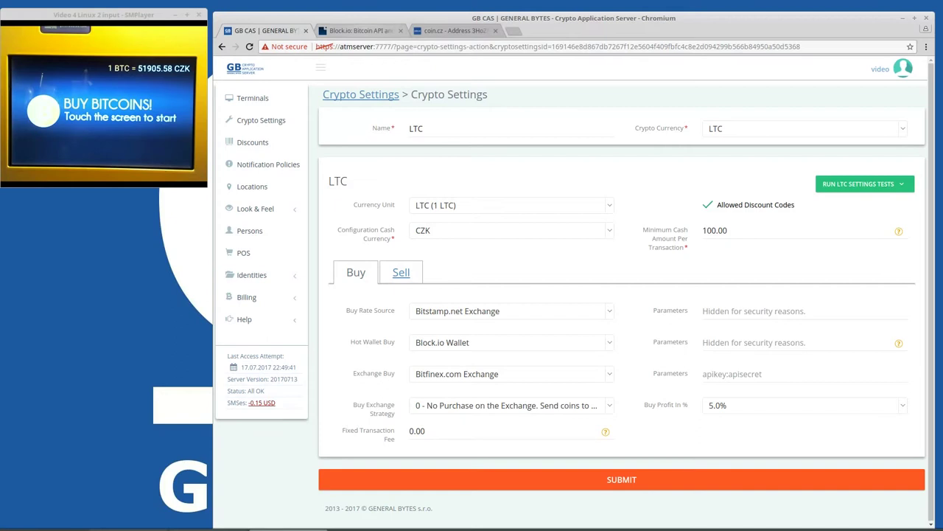
Step: Reload the Block.io Litecoin dashboard to show 0.500 Ł pending from the new transaction
{"action": "key", "text": "ctrl+Tab"}
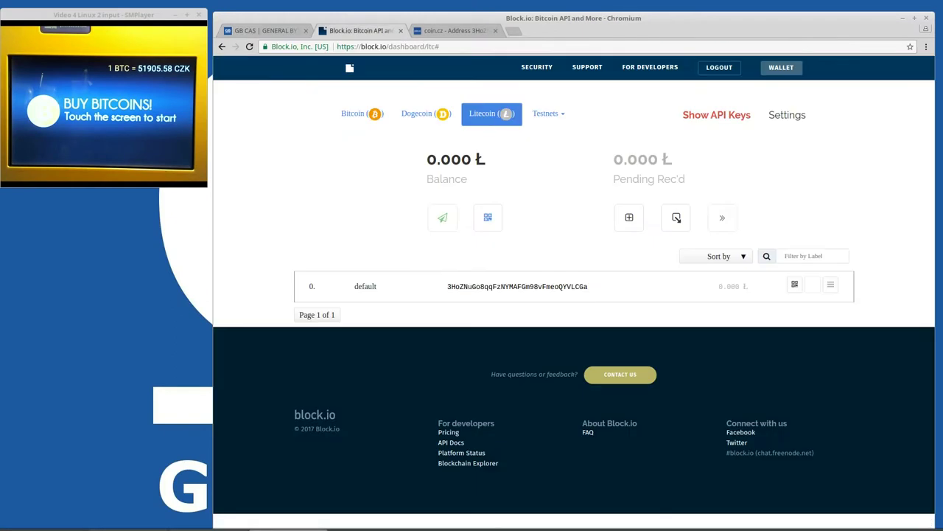
{"action": "key", "text": "F5"}
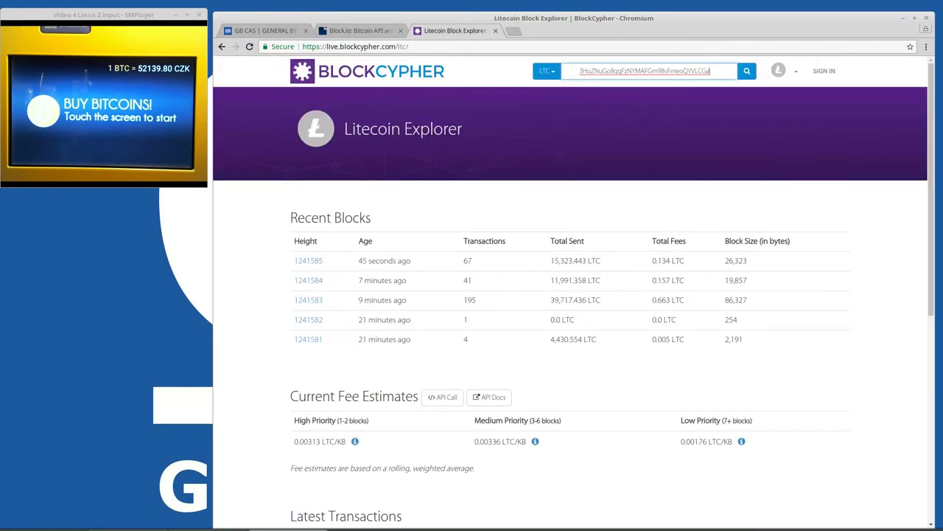
Step: Look up the hot wallet address in BlockCypher's Litecoin Explorer, review its 0.5 LTC transaction, and reload
{"action": "key", "text": "Delete"}
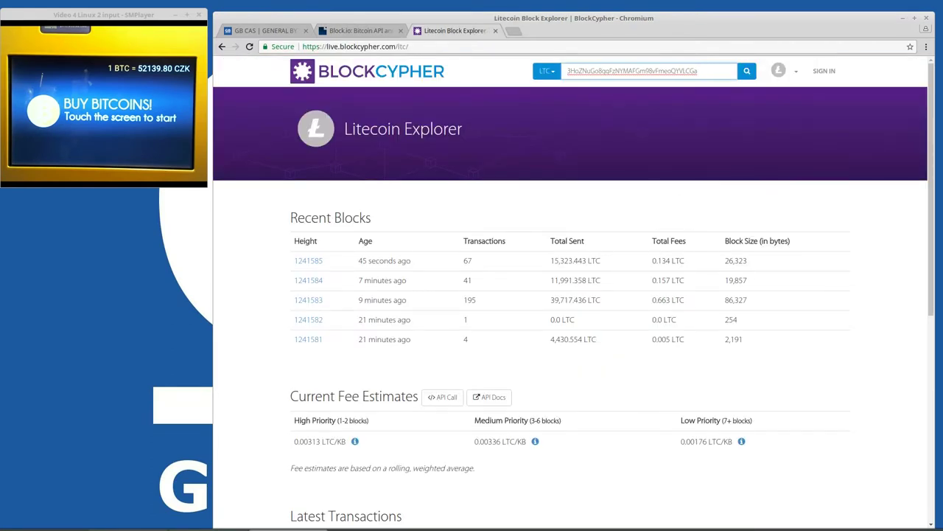
{"action": "key", "text": "Return"}
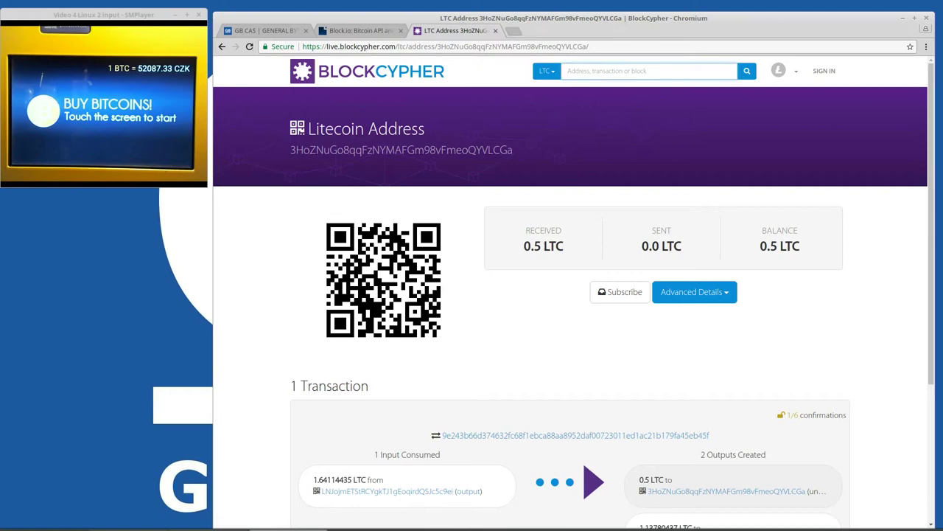
{"action": "scroll", "coordinate": [574, 297], "scroll_direction": "down", "scroll_amount": 1}
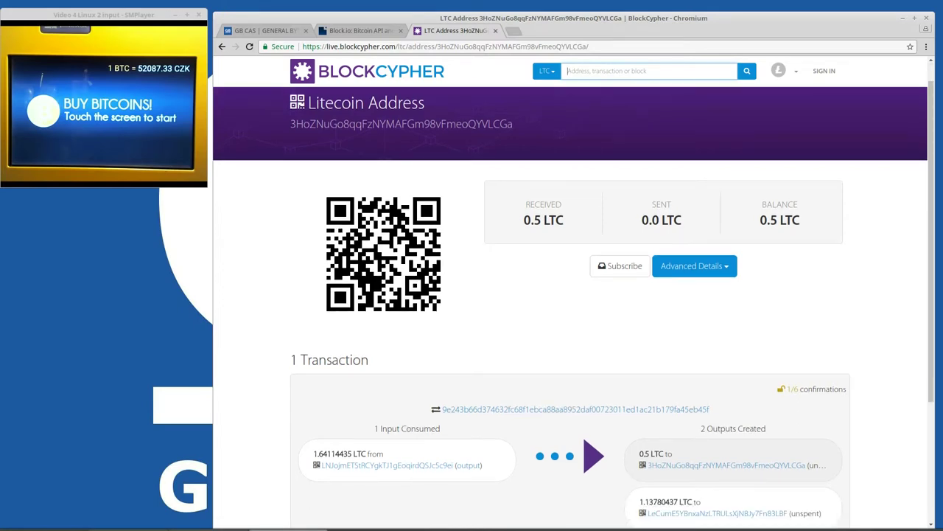
{"action": "scroll", "coordinate": [573, 297], "scroll_direction": "up", "scroll_amount": 1}
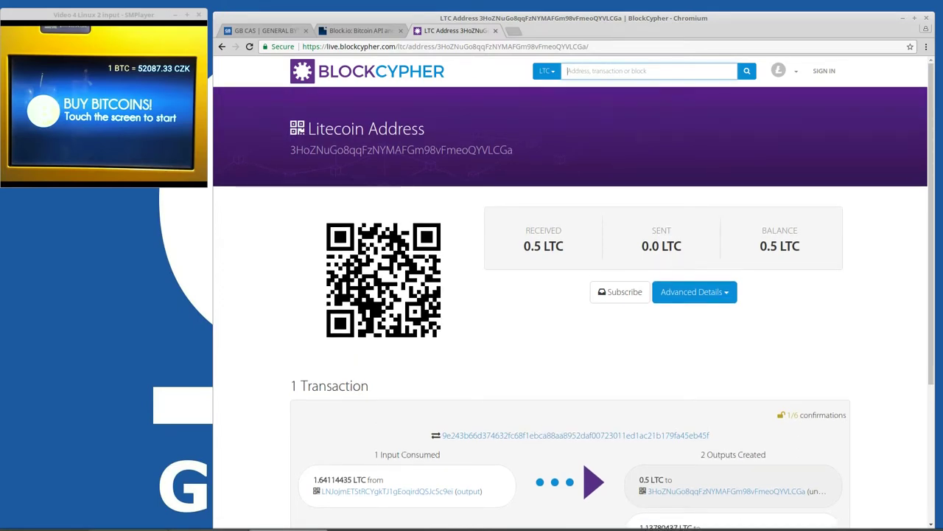
{"action": "left_click", "coordinate": [293, 150]}
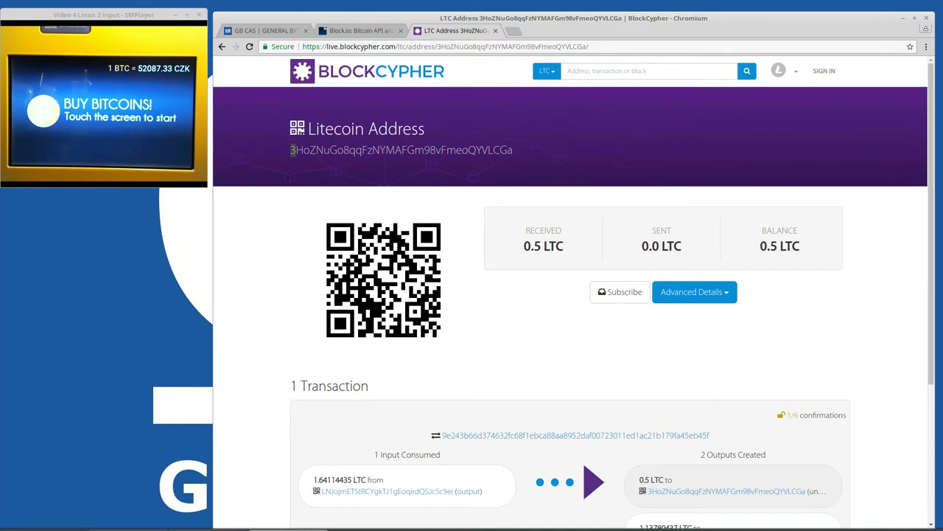
{"action": "scroll", "coordinate": [293, 150], "scroll_direction": "down", "scroll_amount": 5}
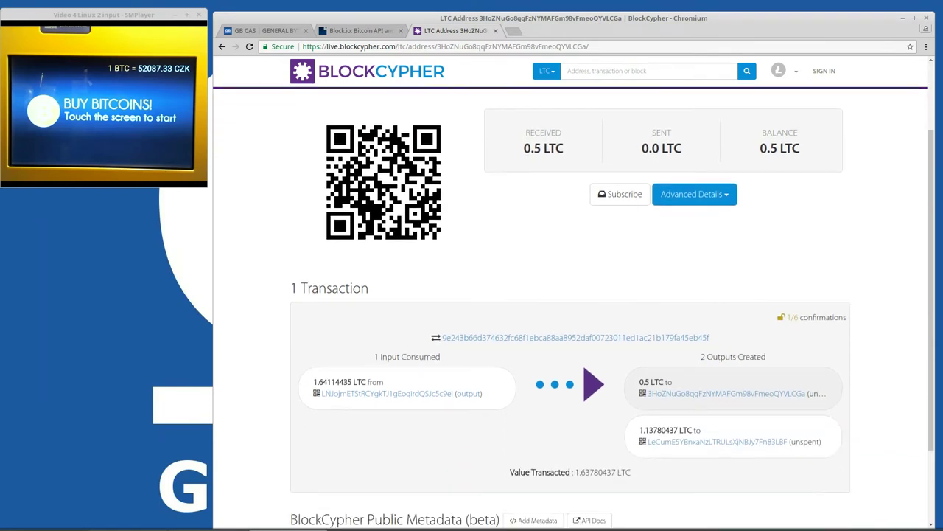
{"action": "scroll", "coordinate": [573, 313], "scroll_direction": "down", "scroll_amount": 1}
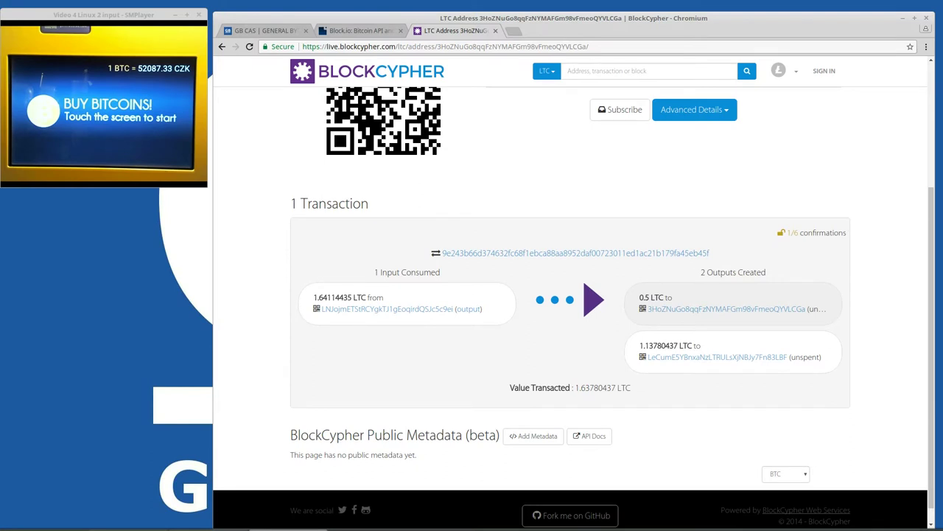
{"action": "scroll", "coordinate": [573, 307], "scroll_direction": "down", "scroll_amount": 1}
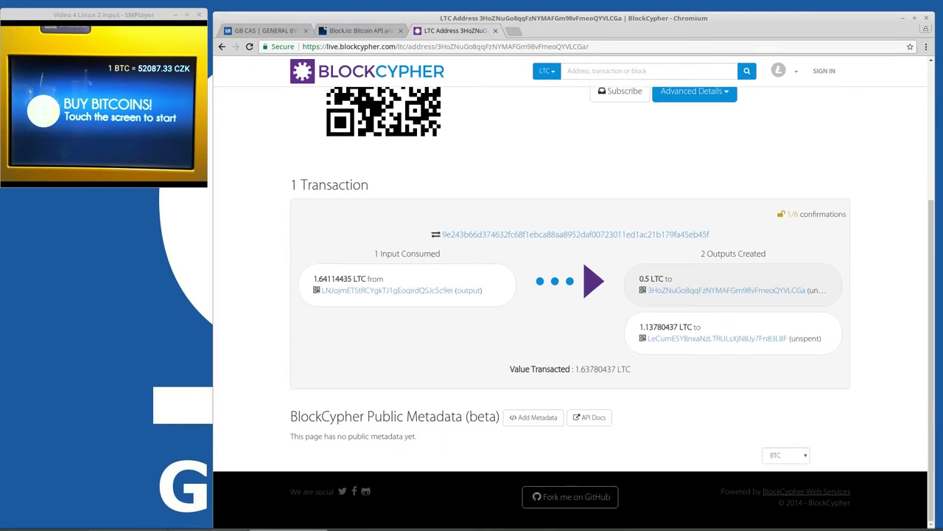
{"action": "scroll", "coordinate": [573, 307], "scroll_direction": "up", "scroll_amount": 1}
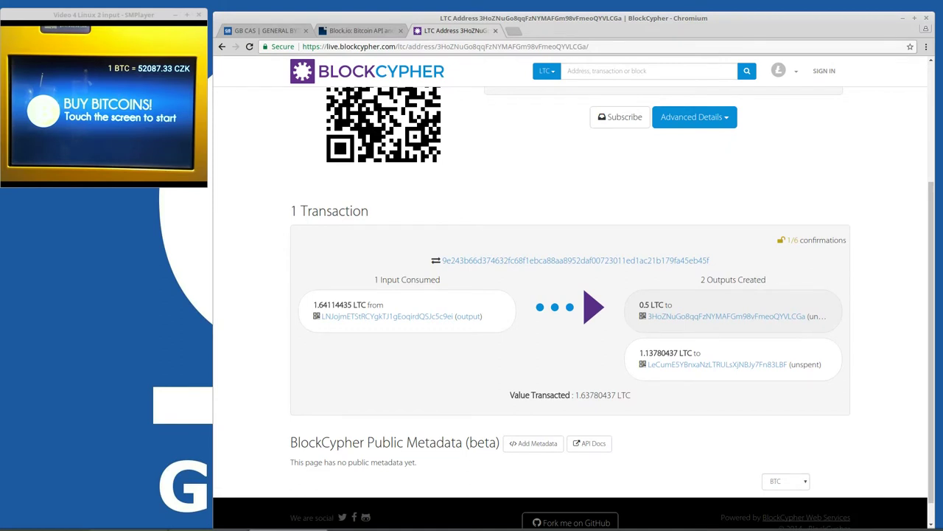
{"action": "left_click", "coordinate": [249, 47]}
Step: Open terminal BT100305's details and scroll to its Currencies, which list only BTC
{"action": "key", "text": "ctrl+shift+Tab"}
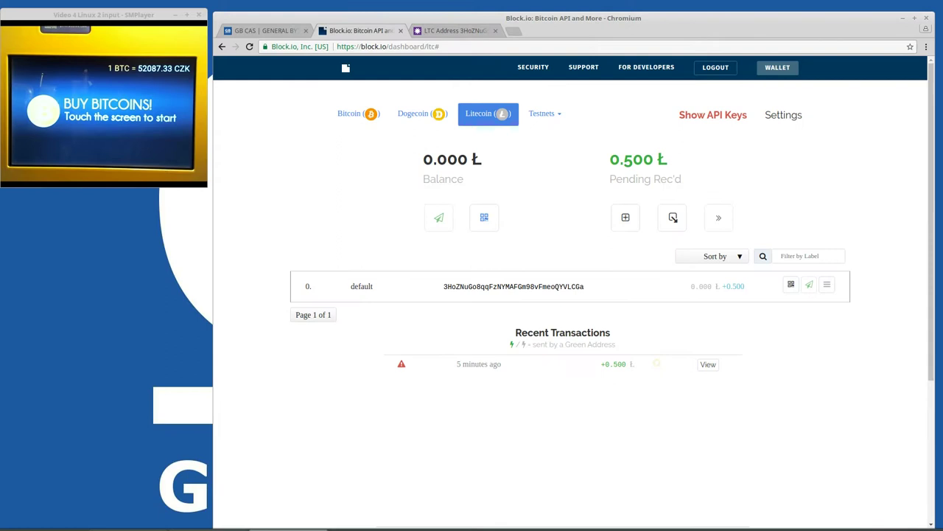
{"action": "key", "text": "ctrl+shift+Tab"}
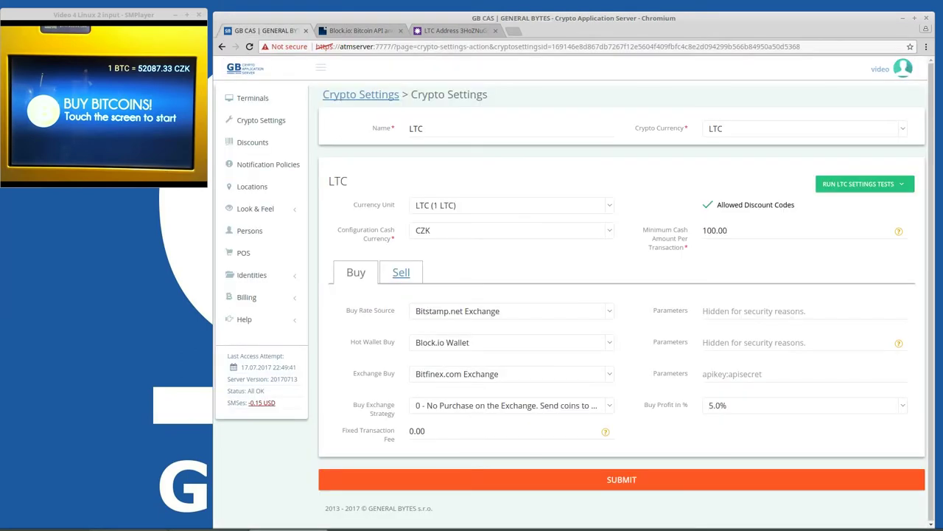
{"action": "left_click", "coordinate": [253, 98]}
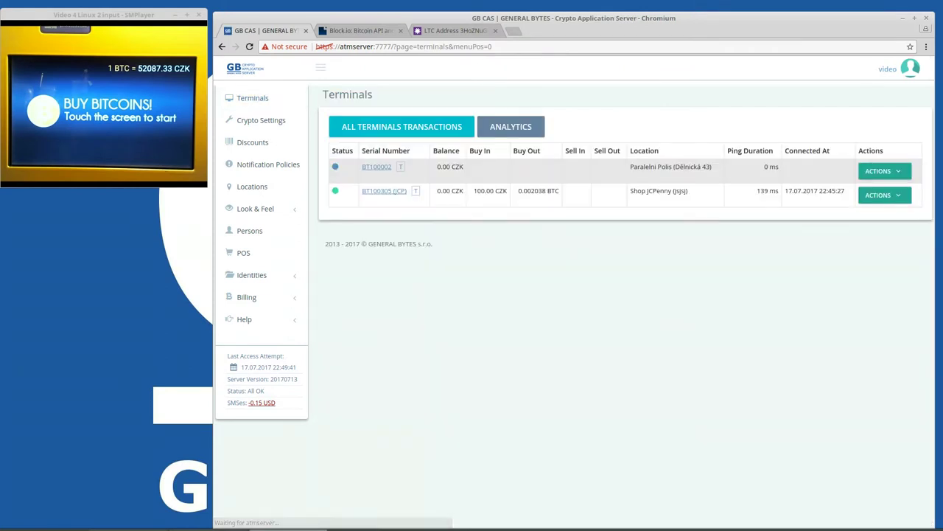
{"action": "left_click", "coordinate": [384, 191]}
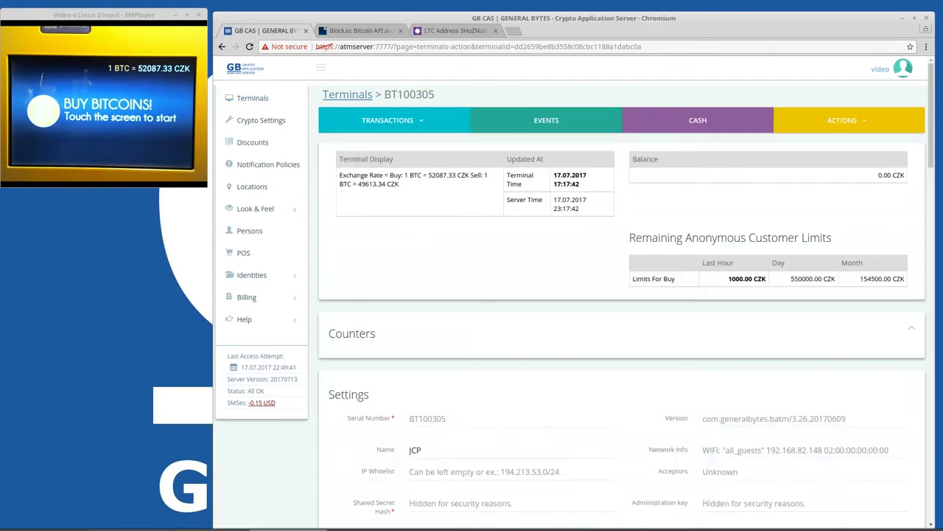
{"action": "scroll", "coordinate": [622, 306], "scroll_direction": "down", "scroll_amount": 4}
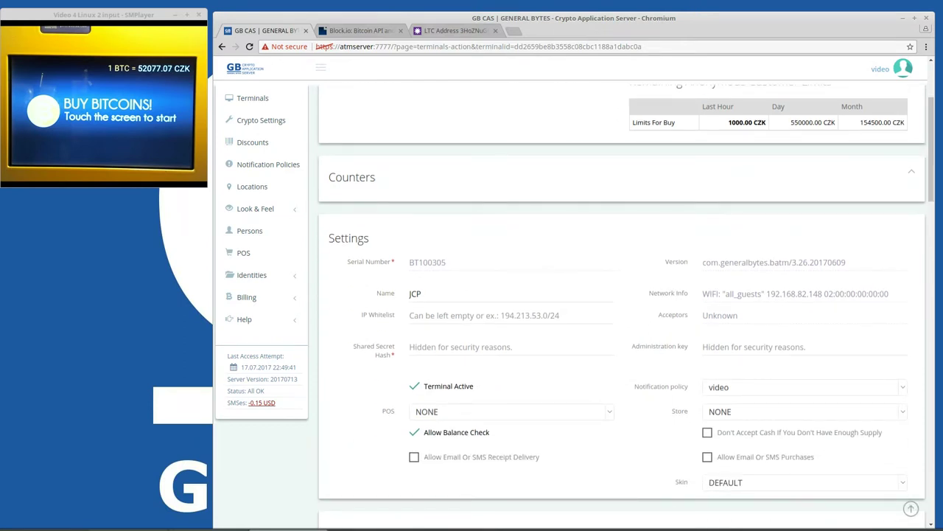
{"action": "scroll", "coordinate": [622, 307], "scroll_direction": "down", "scroll_amount": 9}
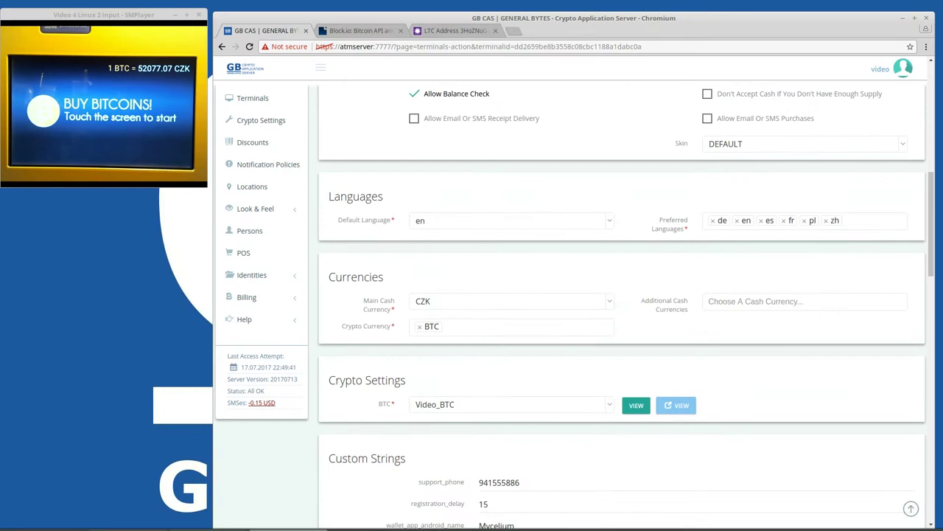
{"action": "scroll", "coordinate": [622, 306], "scroll_direction": "down", "scroll_amount": 1}
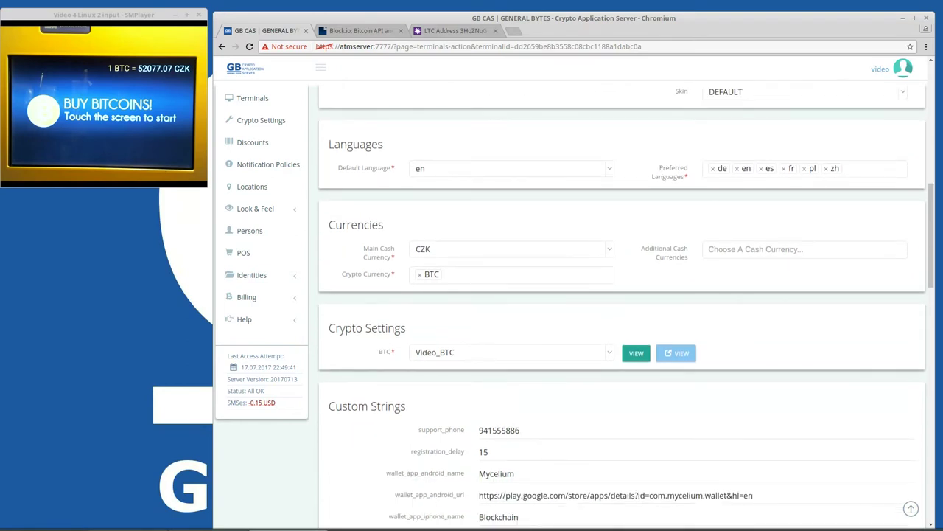
Step: Add LTC beside BTC on terminal BT100305 with the LTC crypto setting, save, and reopen it
{"action": "left_click", "coordinate": [445, 274]}
{"action": "key", "text": "Down"}
{"action": "key", "text": "Down"}
{"action": "key", "text": "Down"}
{"action": "key", "text": "Down"}
{"action": "key", "text": "Down"}
{"action": "key", "text": "Down"}
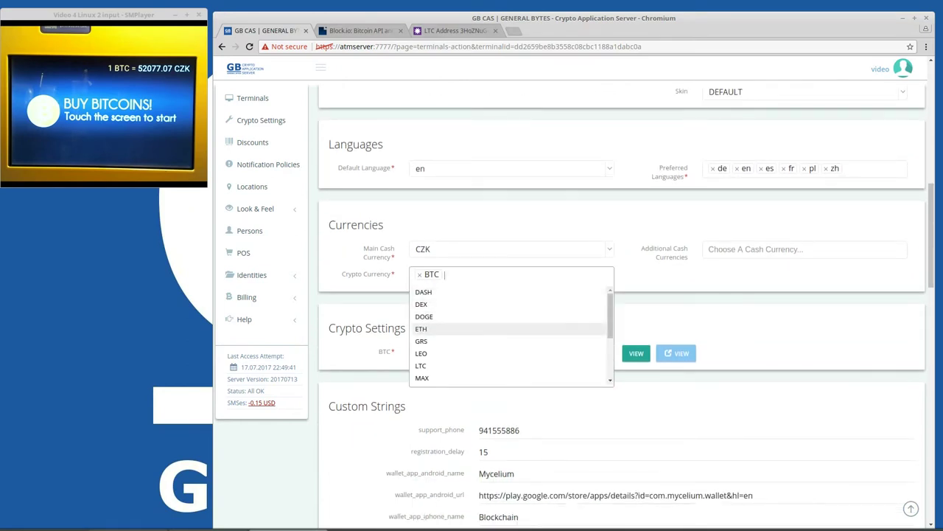
{"action": "key", "text": "Return"}
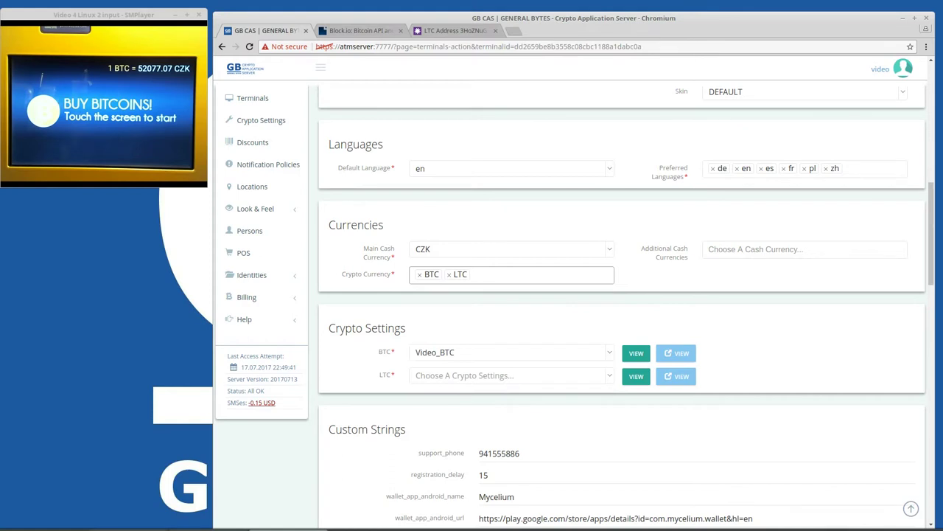
{"action": "left_click", "coordinate": [508, 375]}
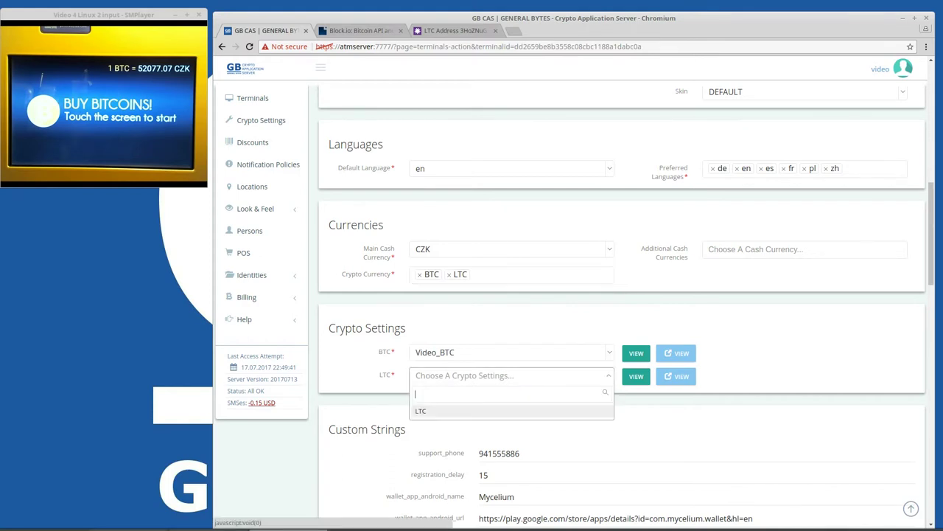
{"action": "key", "text": "Return"}
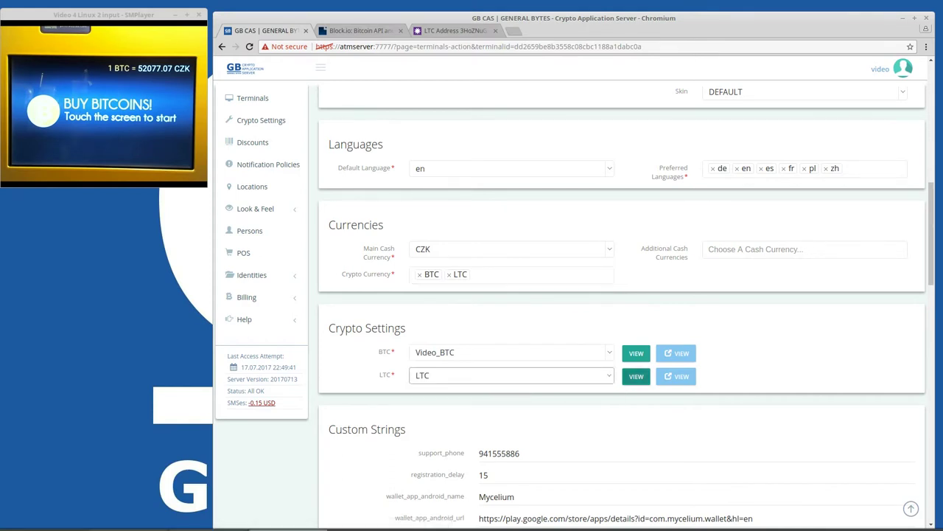
{"action": "scroll", "coordinate": [622, 306], "scroll_direction": "down", "scroll_amount": 15}
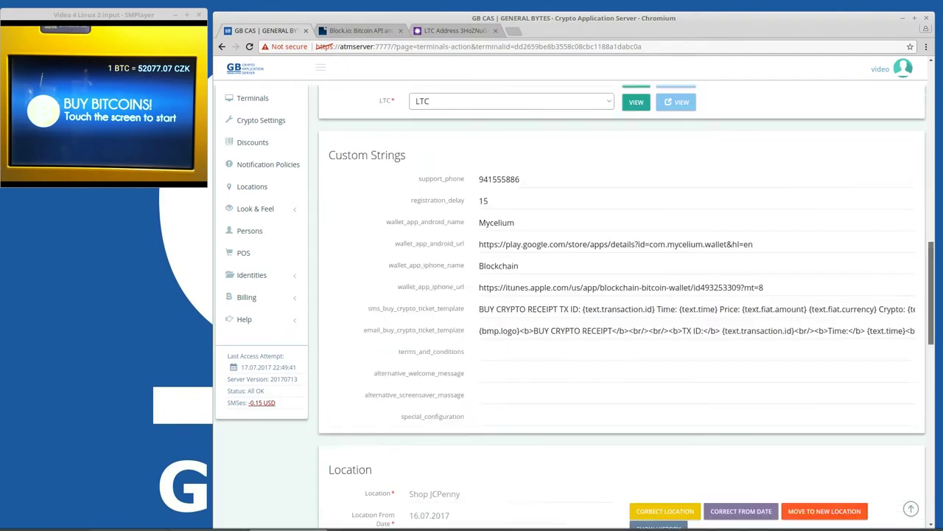
{"action": "scroll", "coordinate": [621, 306], "scroll_direction": "down", "scroll_amount": 2}
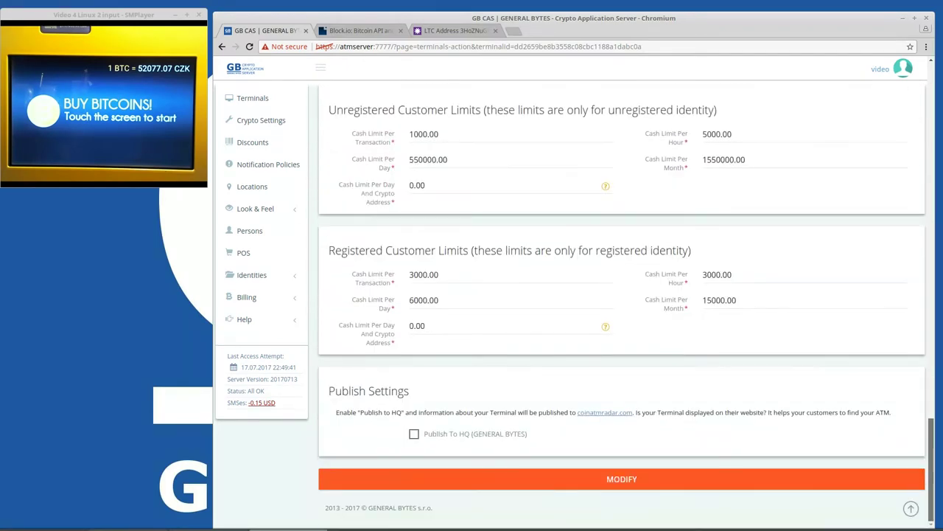
{"action": "left_click", "coordinate": [621, 478]}
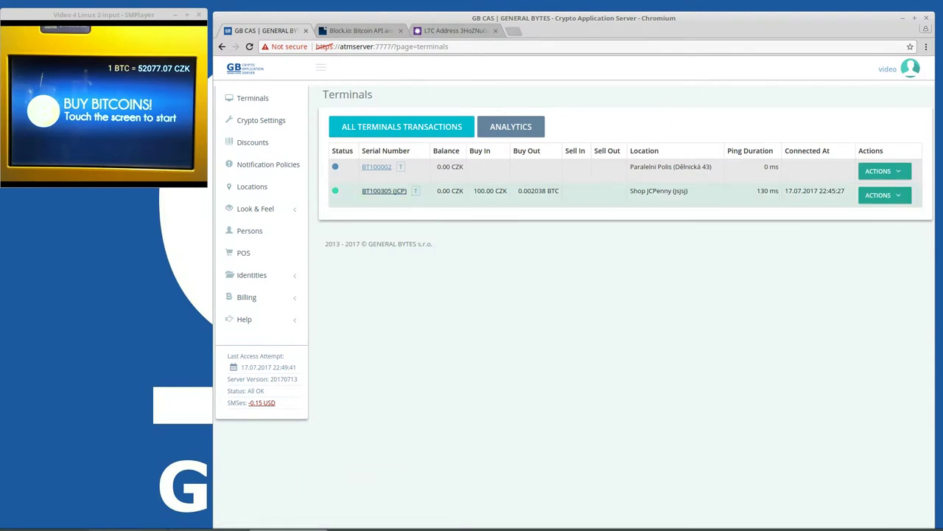
{"action": "left_click", "coordinate": [384, 191]}
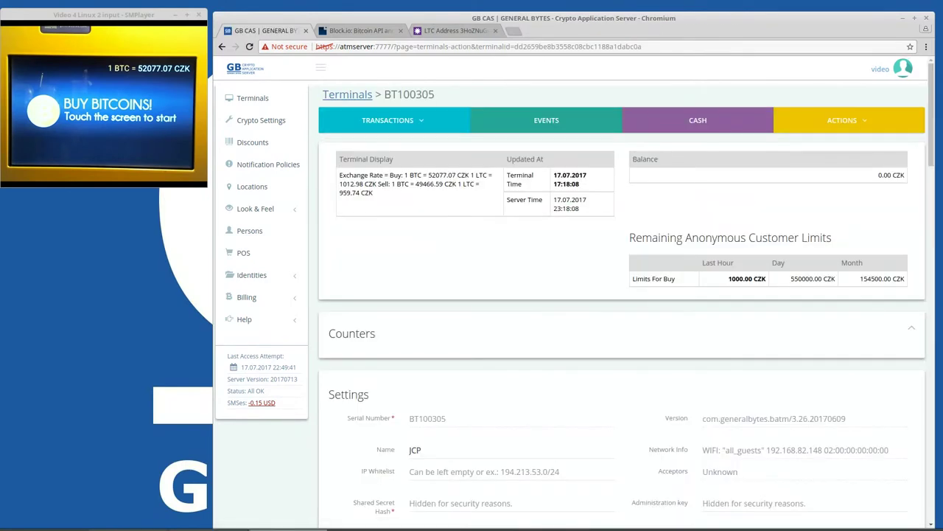
{"action": "scroll", "coordinate": [621, 295], "scroll_direction": "down", "scroll_amount": 6}
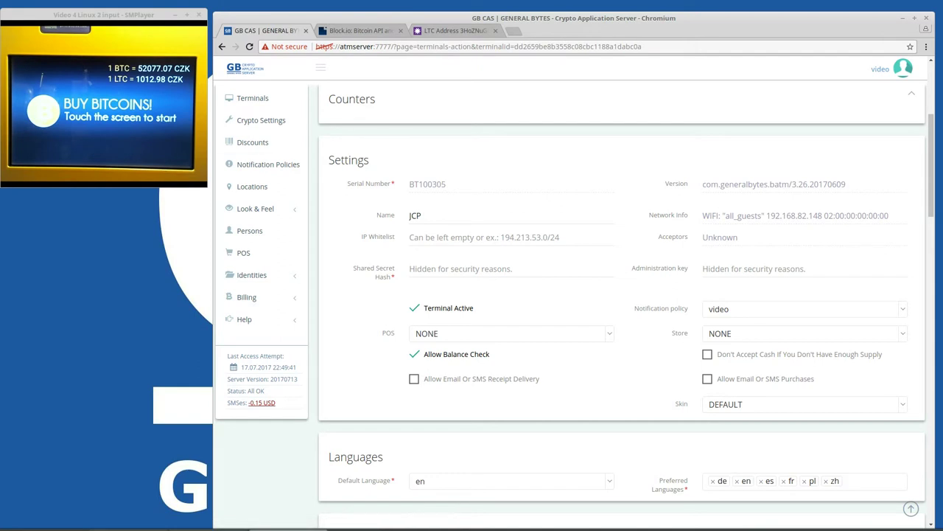
{"action": "key", "text": "alt+Tab"}
{"action": "key", "text": "f"}
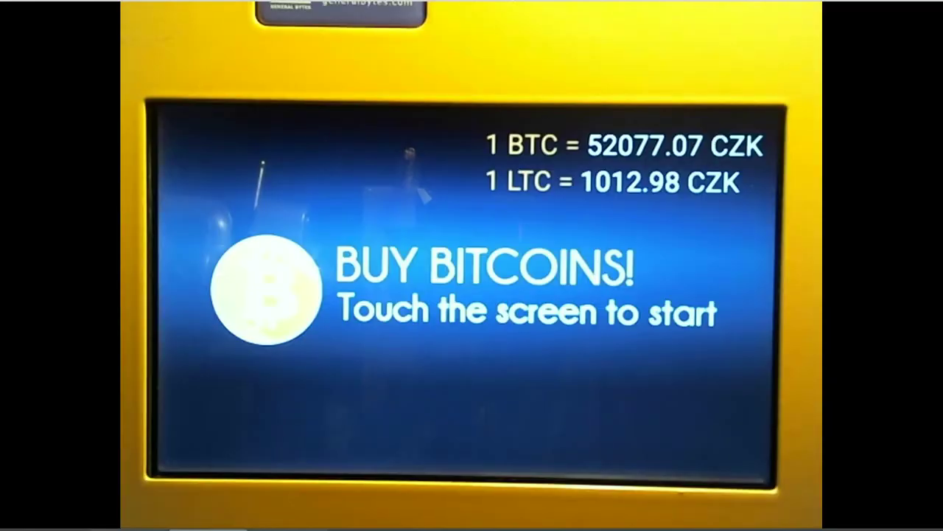
{"action": "key", "text": "f"}
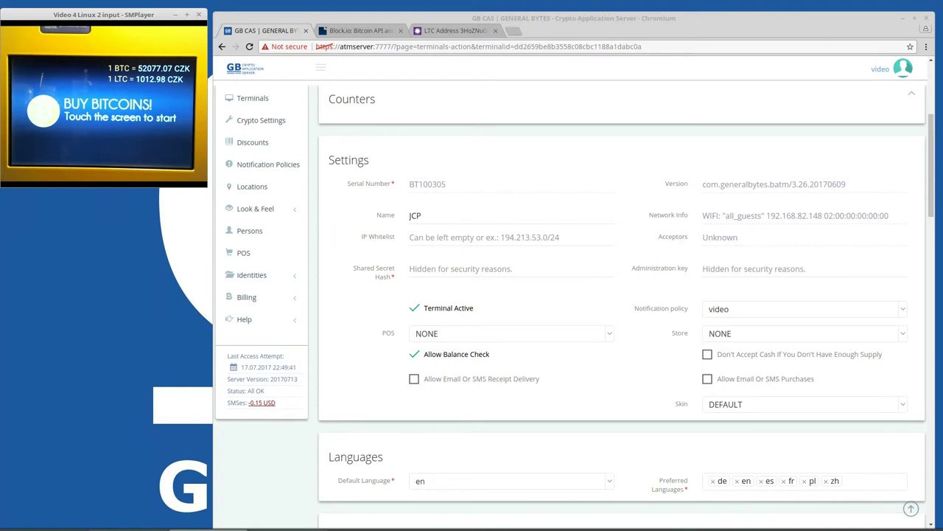
Step: Reload the BlockCypher LTC address page to refresh the deposit's confirmations
{"action": "left_click", "coordinate": [359, 30]}
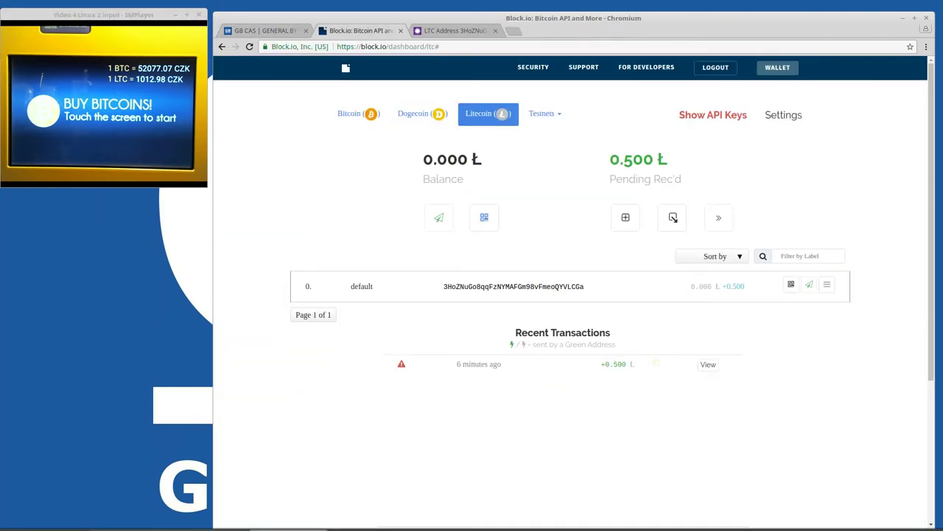
{"action": "mouse_move", "coordinate": [672, 217]}
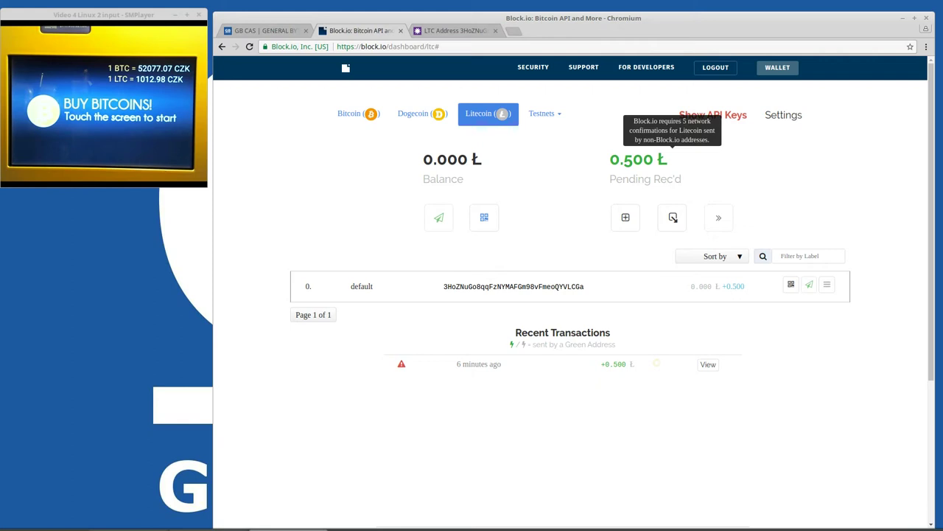
{"action": "left_click", "coordinate": [673, 217]}
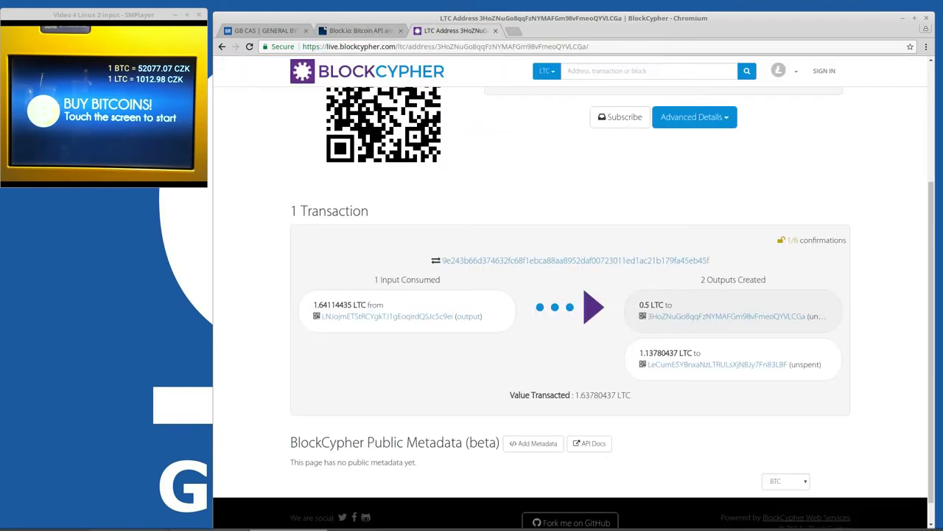
{"action": "key", "text": "F5"}
Step: Switch between the Block.io Litecoin dashboard and the GB CAS terminal settings
{"action": "key", "text": "ctrl+shift+Tab"}
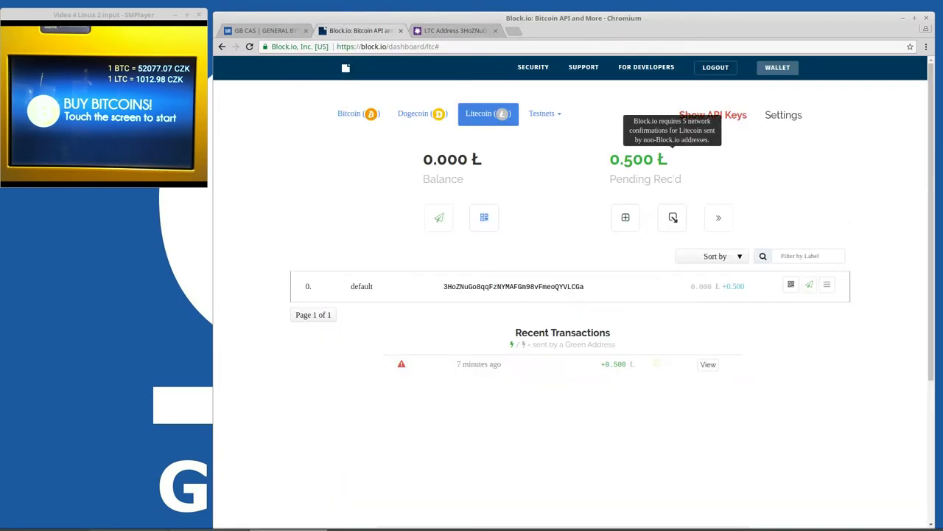
{"action": "mouse_move", "coordinate": [672, 217]}
{"action": "left_click", "coordinate": [280, 30]}
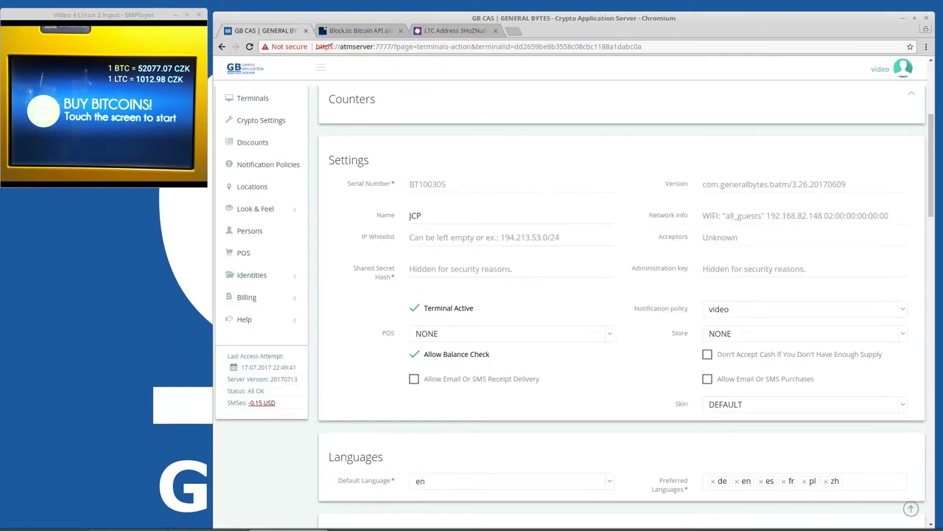
{"action": "left_click", "coordinate": [358, 30]}
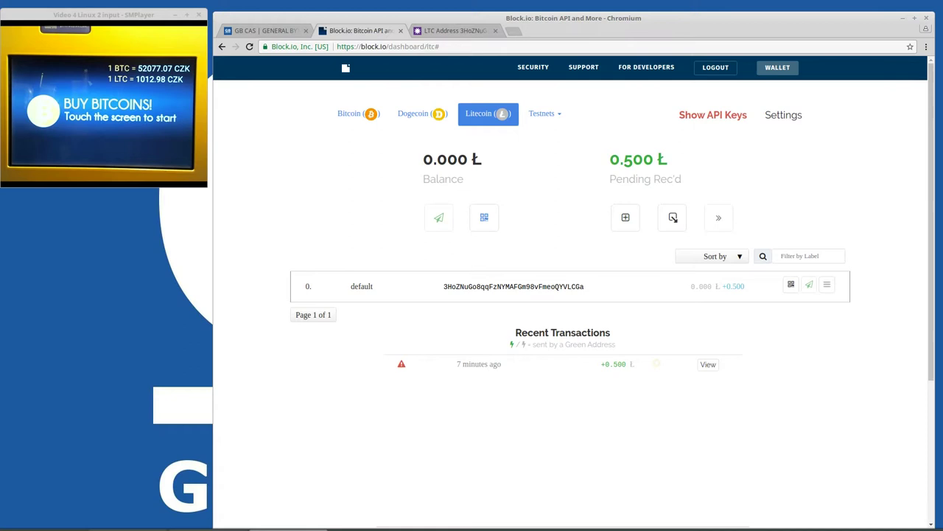
{"action": "key", "text": "ctrl+1"}
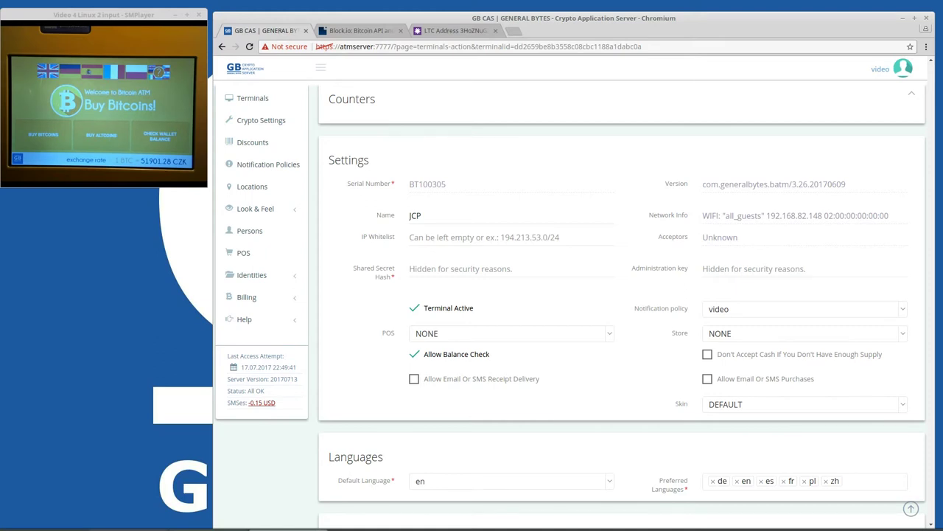
Step: Check the LTC transaction's 3/6 confirmations on BlockCypher, then return to GB CAS's terminal list
{"action": "left_click", "coordinate": [454, 31]}
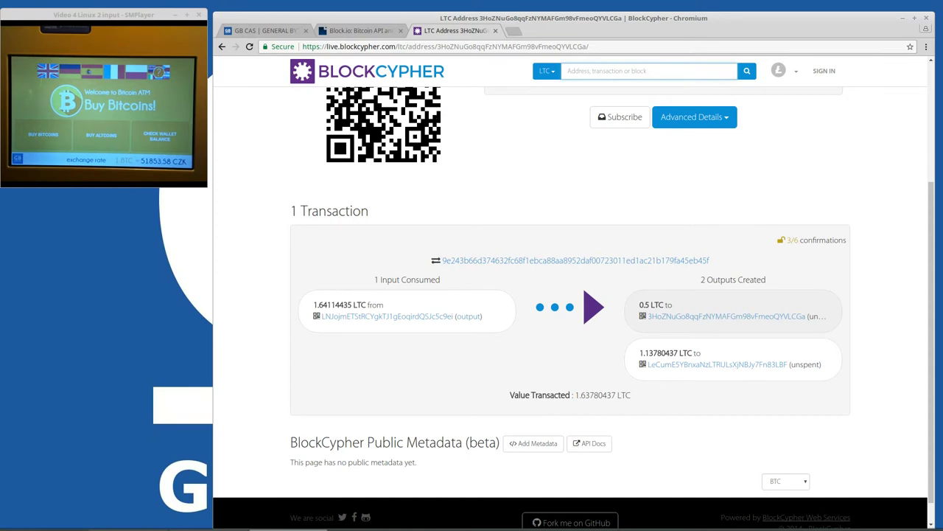
{"action": "key", "text": "ctrl+1"}
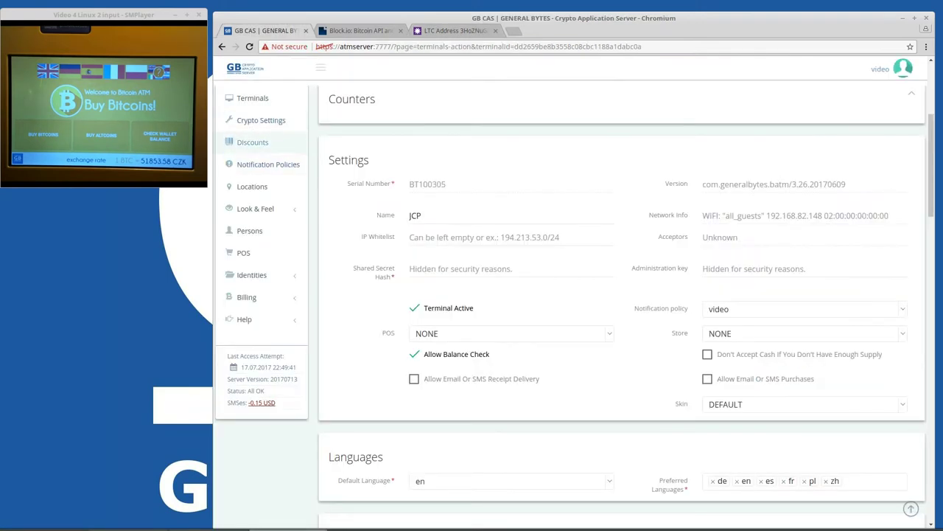
{"action": "left_click", "coordinate": [252, 98]}
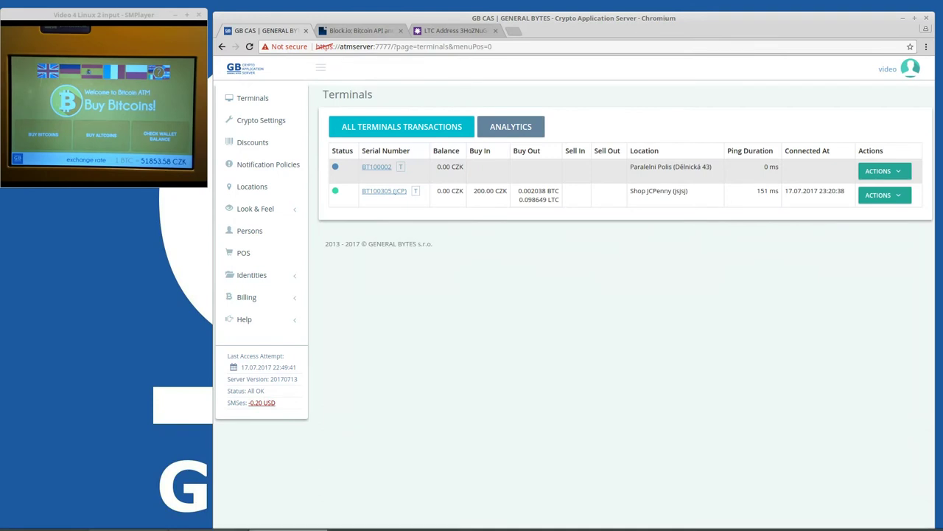
Step: Show terminal BT100305's buy transactions
{"action": "left_click", "coordinate": [384, 191]}
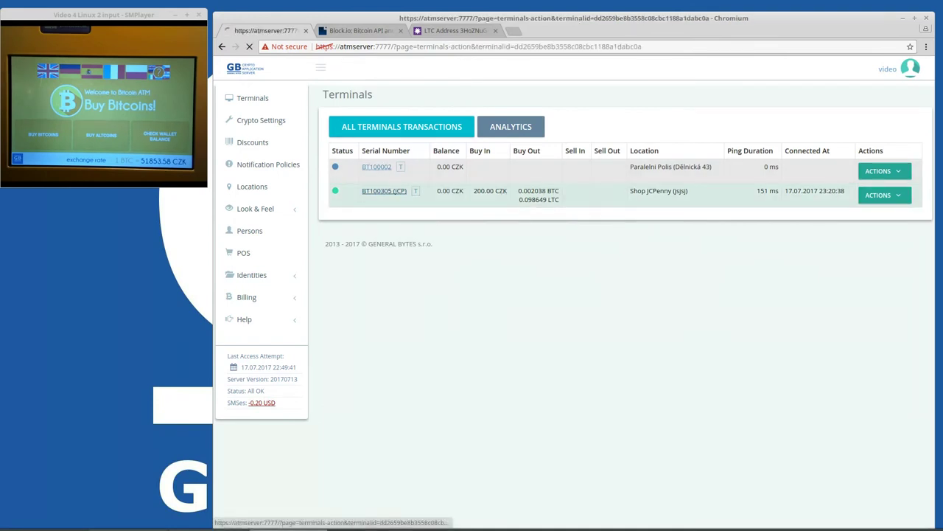
{"action": "left_click", "coordinate": [387, 120]}
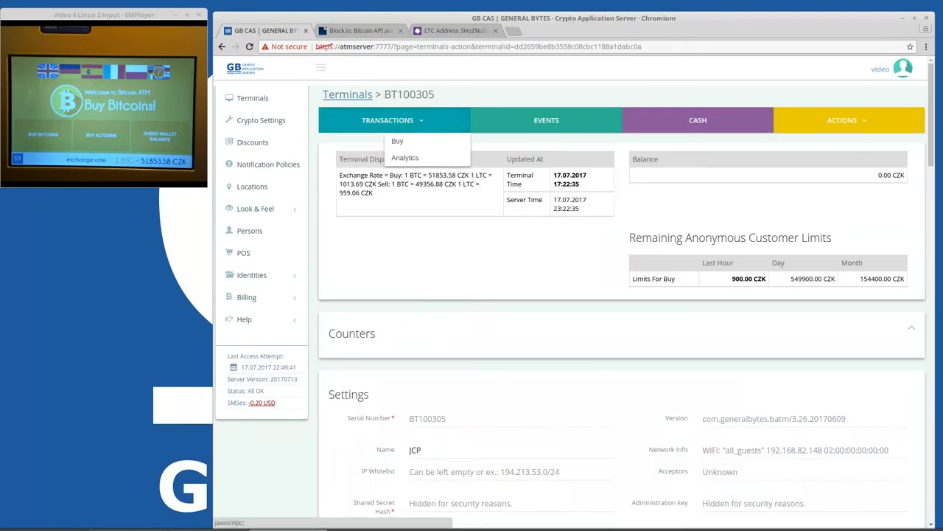
{"action": "left_click", "coordinate": [401, 141]}
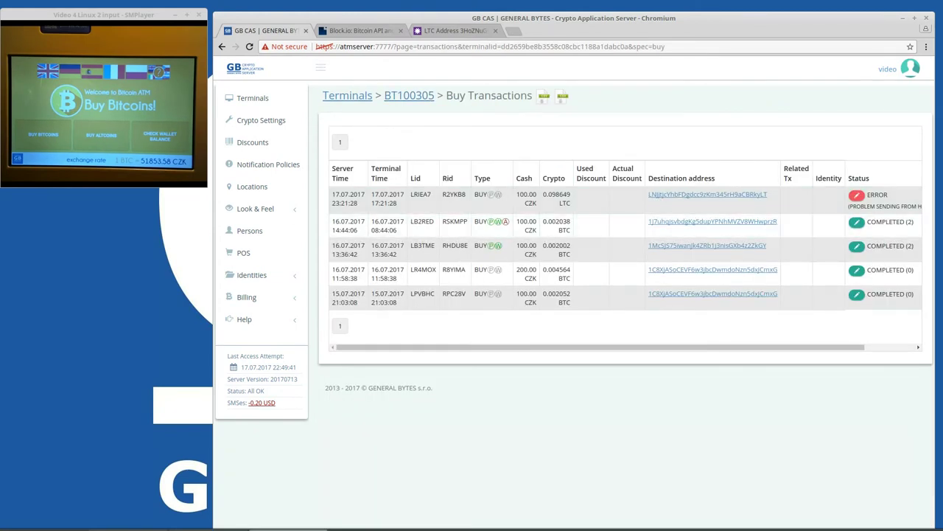
Step: Select the top purchase's error text, LTC address, 0.098649 LTC amount, 100.00 cash and Rid
{"action": "triple_click", "coordinate": [888, 205]}
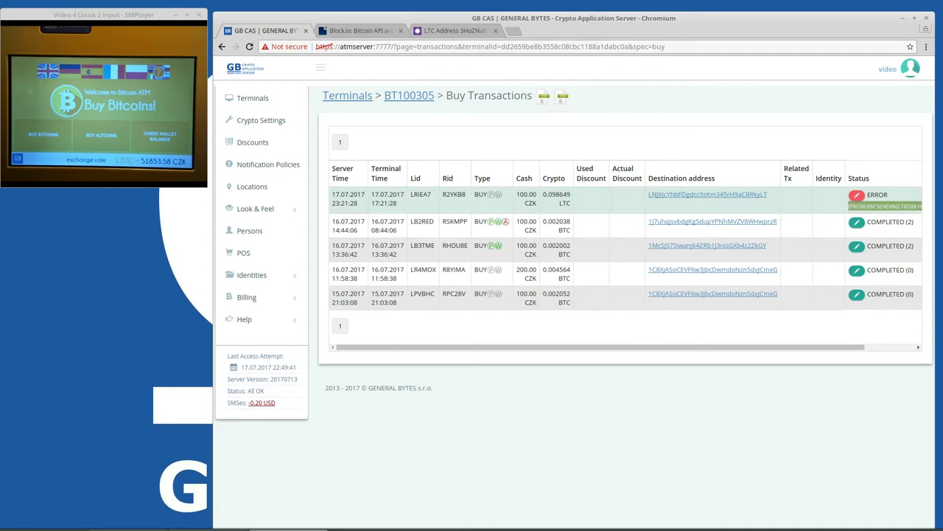
{"action": "left_click", "coordinate": [887, 206]}
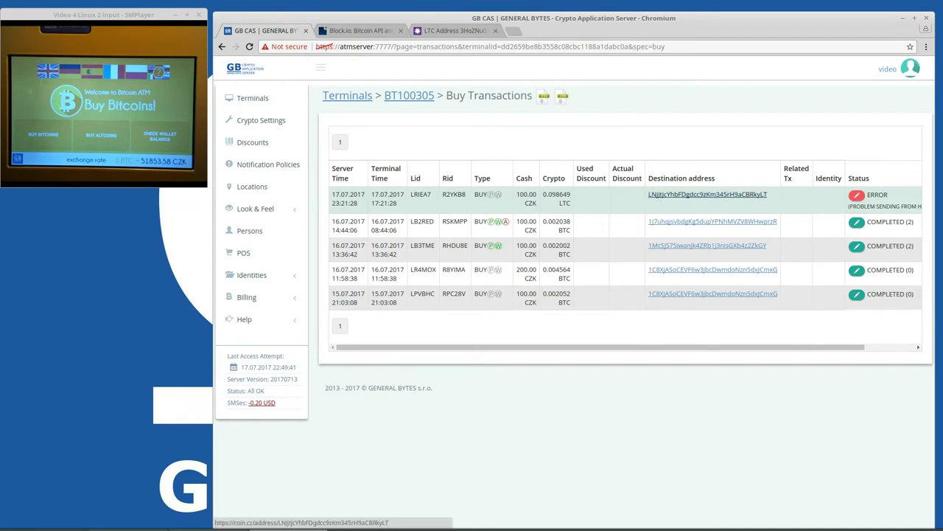
{"action": "left_click_drag", "start_coordinate": [767, 195], "coordinate": [649, 195]}
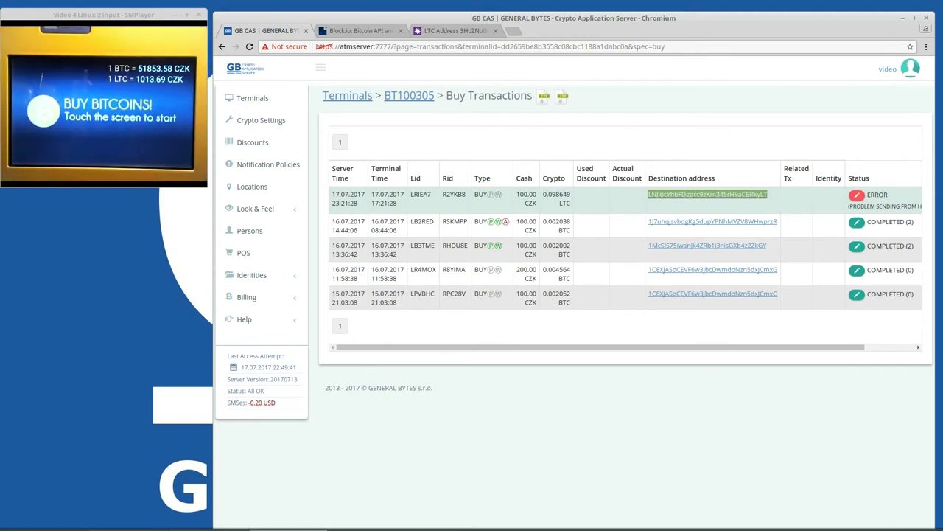
{"action": "left_click_drag", "start_coordinate": [571, 204], "coordinate": [543, 193]}
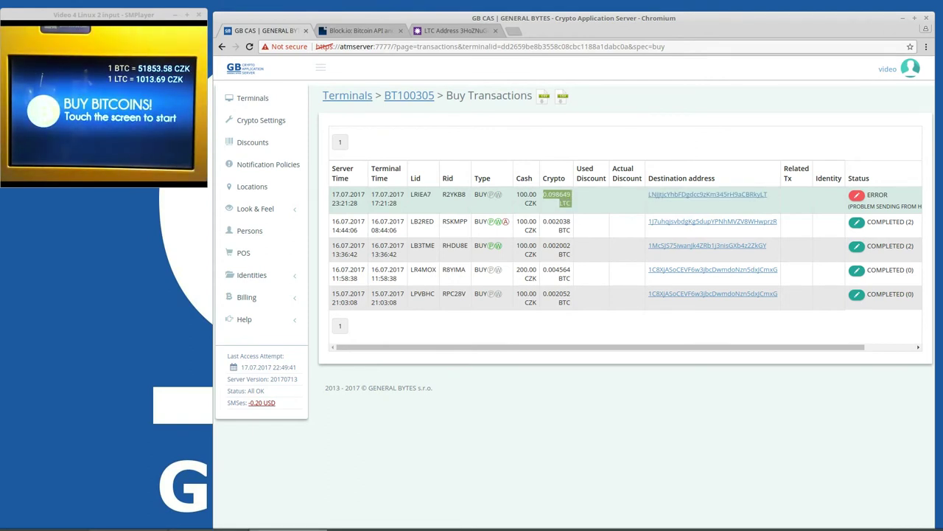
{"action": "double_click", "coordinate": [526, 194]}
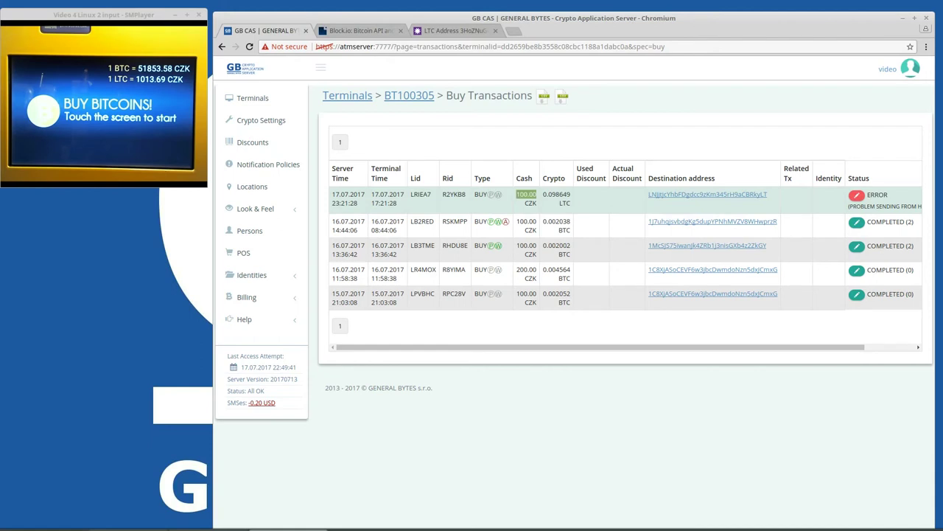
{"action": "double_click", "coordinate": [454, 194]}
Step: Return to terminal BT100305's details and scroll through its settings
{"action": "left_click", "coordinate": [409, 95]}
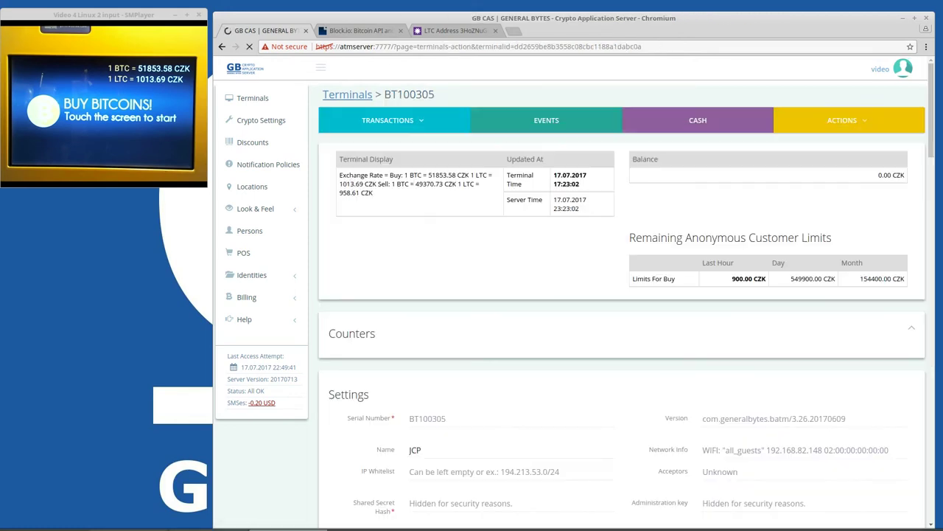
{"action": "scroll", "coordinate": [409, 95], "scroll_direction": "down", "scroll_amount": 1}
{"action": "scroll", "coordinate": [622, 306], "scroll_direction": "down", "scroll_amount": 5}
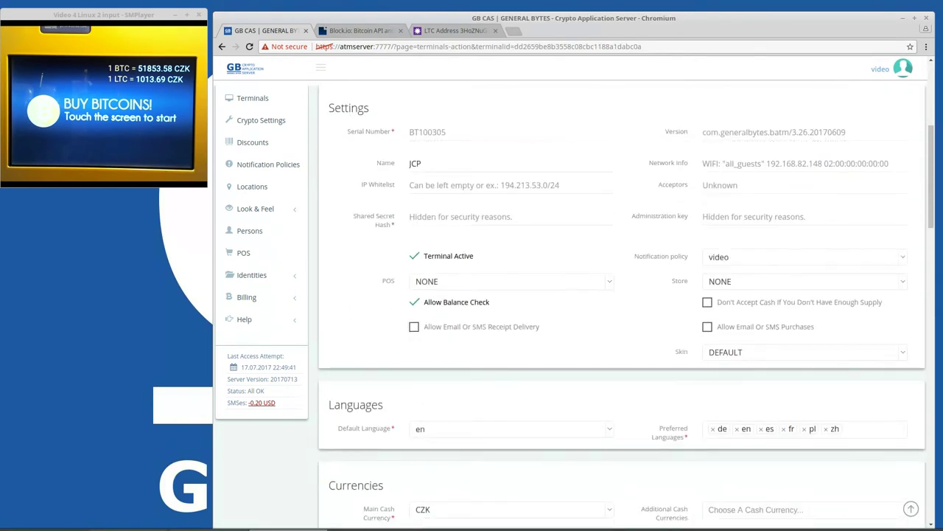
{"action": "scroll", "coordinate": [622, 307], "scroll_direction": "down", "scroll_amount": 4}
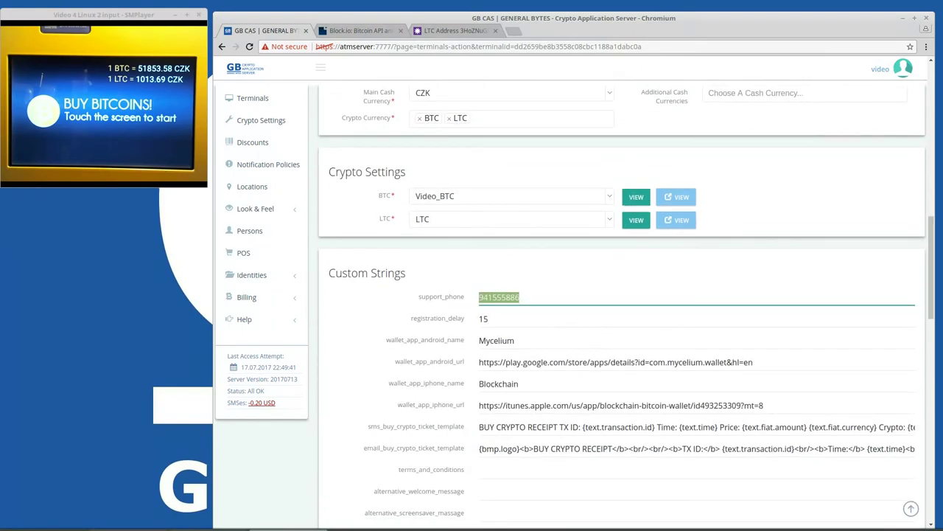
{"action": "scroll", "coordinate": [623, 308], "scroll_direction": "up", "scroll_amount": 10}
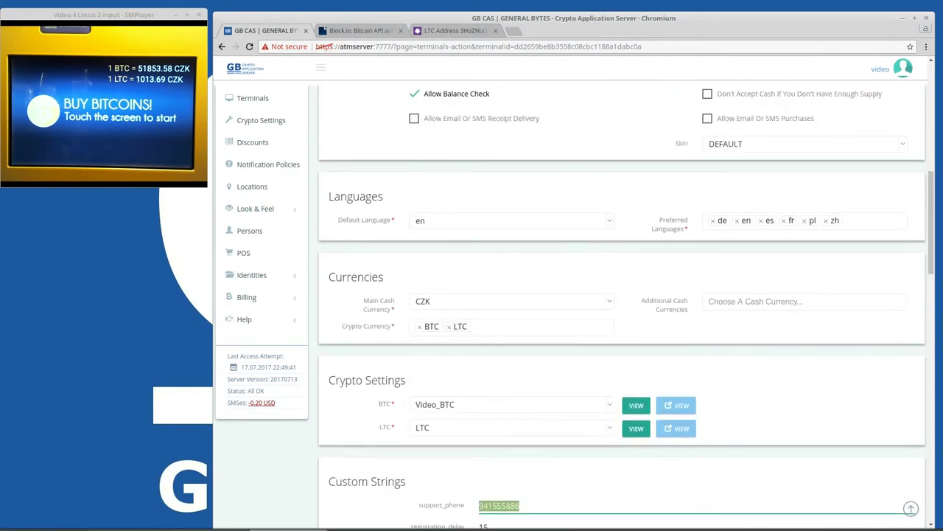
{"action": "scroll", "coordinate": [623, 308], "scroll_direction": "up", "scroll_amount": 2}
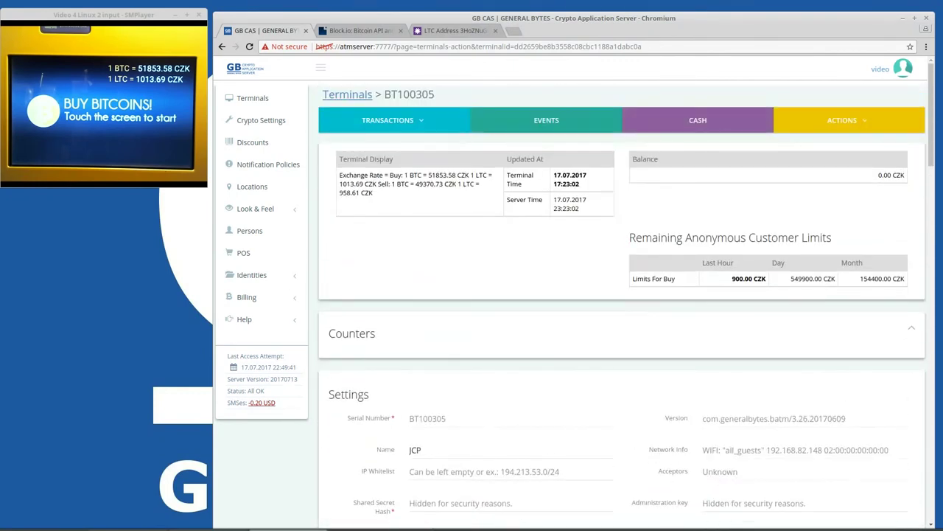
Step: Visit the Crypto Settings overview, then reopen BT100305 to its Video_BTC and LTC crypto settings
{"action": "left_click", "coordinate": [245, 122]}
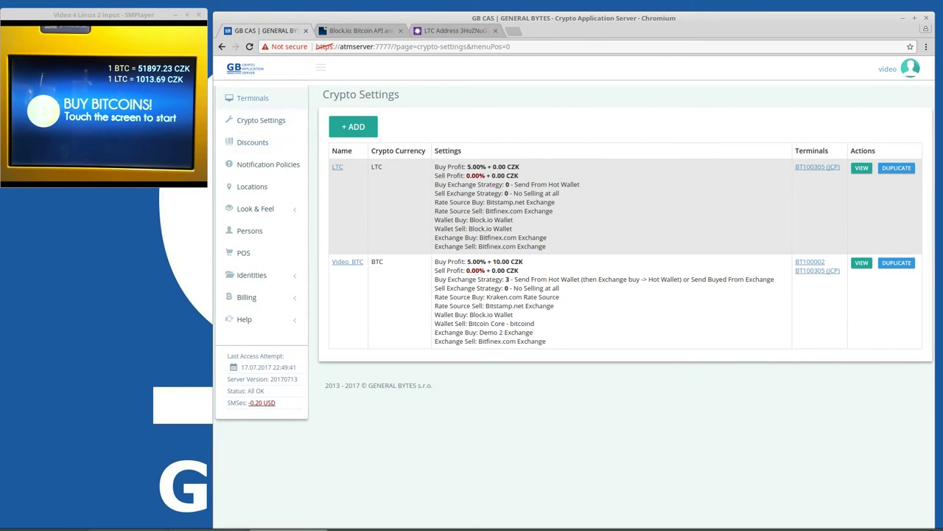
{"action": "left_click", "coordinate": [252, 98]}
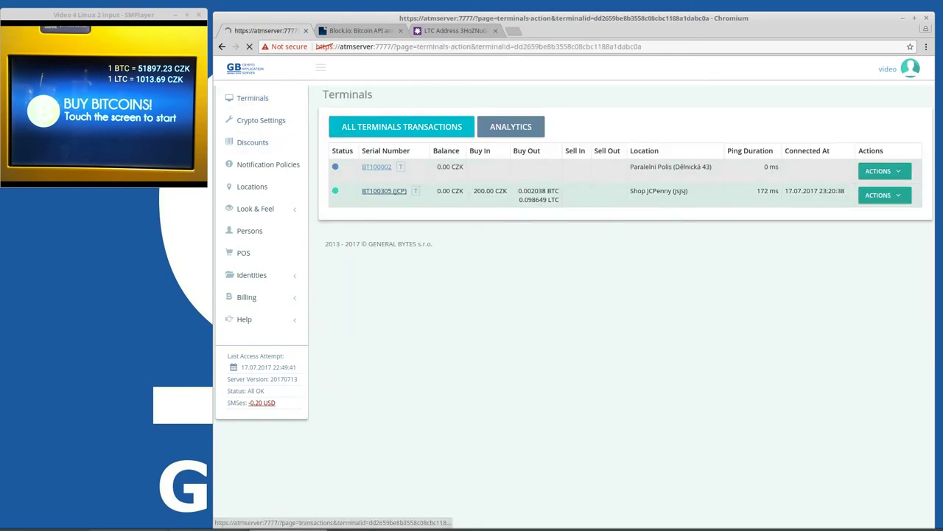
{"action": "scroll", "coordinate": [622, 295], "scroll_direction": "down", "scroll_amount": 8}
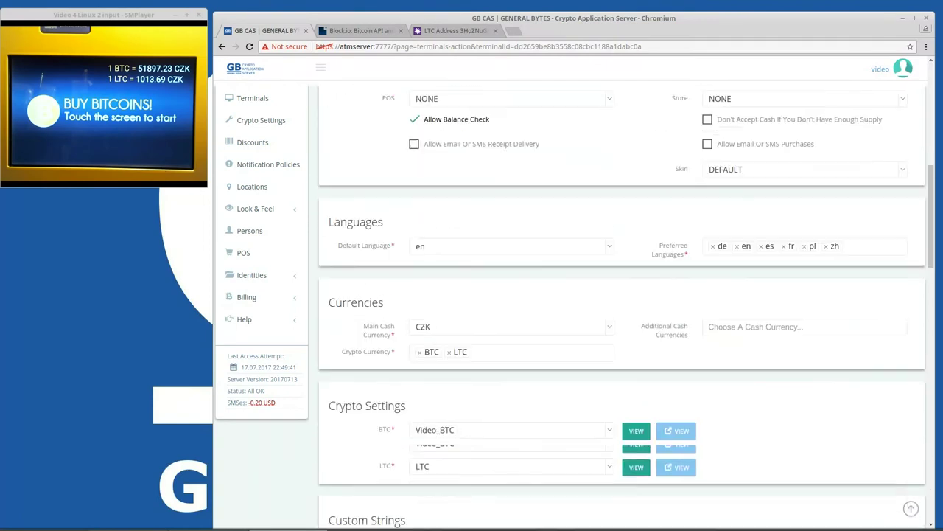
{"action": "scroll", "coordinate": [676, 273], "scroll_direction": "down", "scroll_amount": 3}
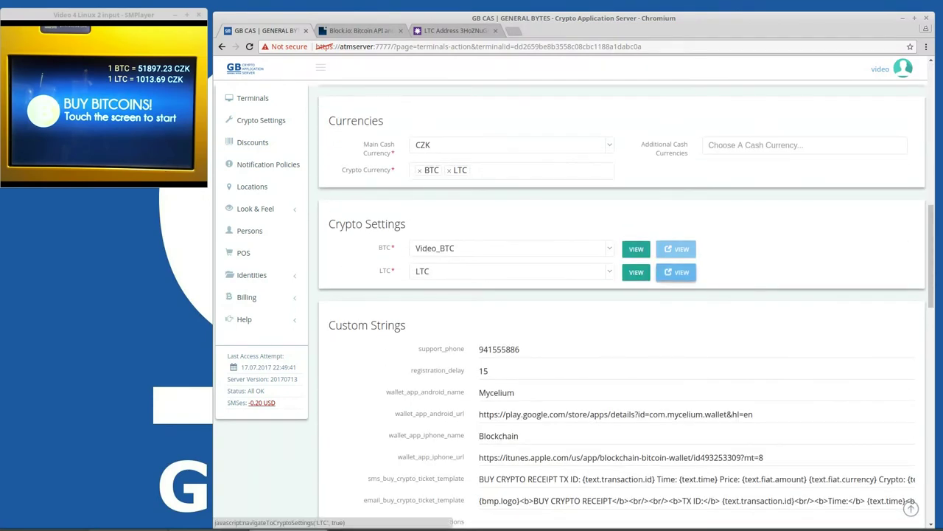
Step: Open the LTC crypto setting in a new tab and review its buy strategies, keeping 0 - No Purchase
{"action": "left_click", "coordinate": [676, 272]}
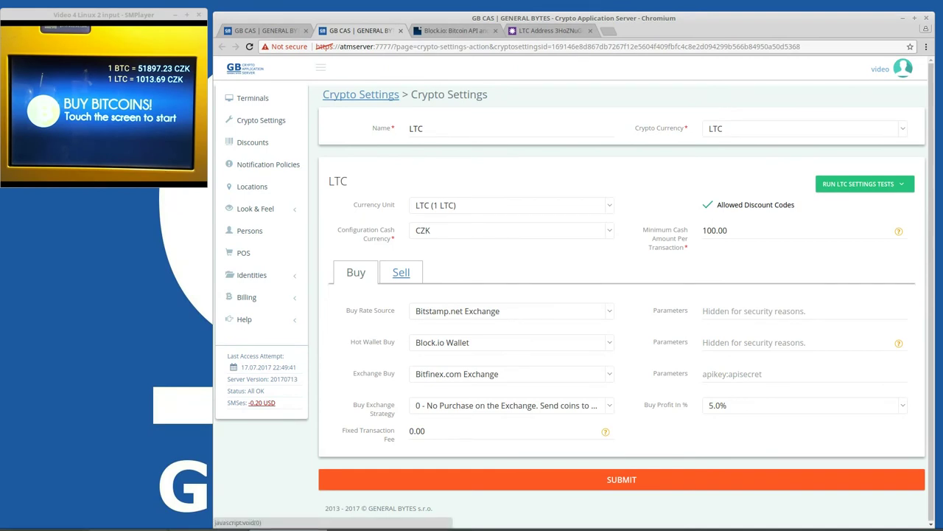
{"action": "left_click", "coordinate": [509, 404]}
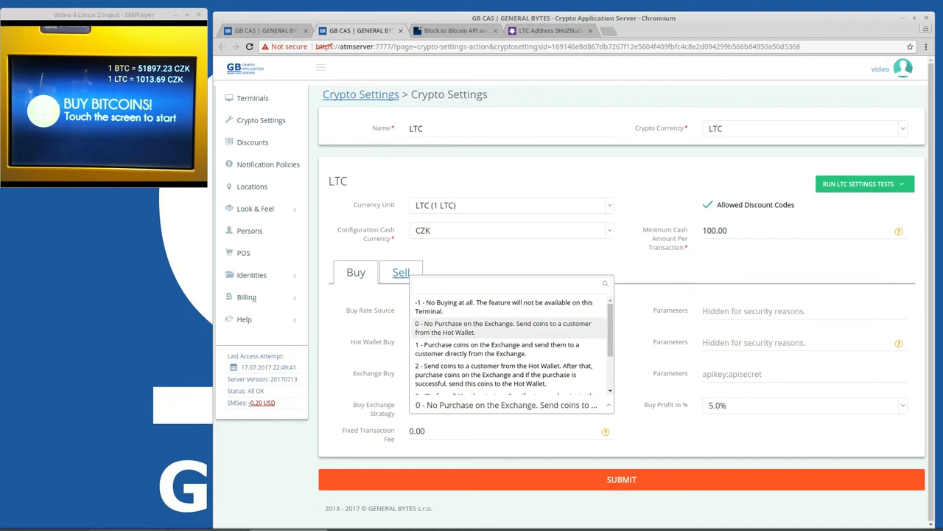
{"action": "key", "text": "Escape"}
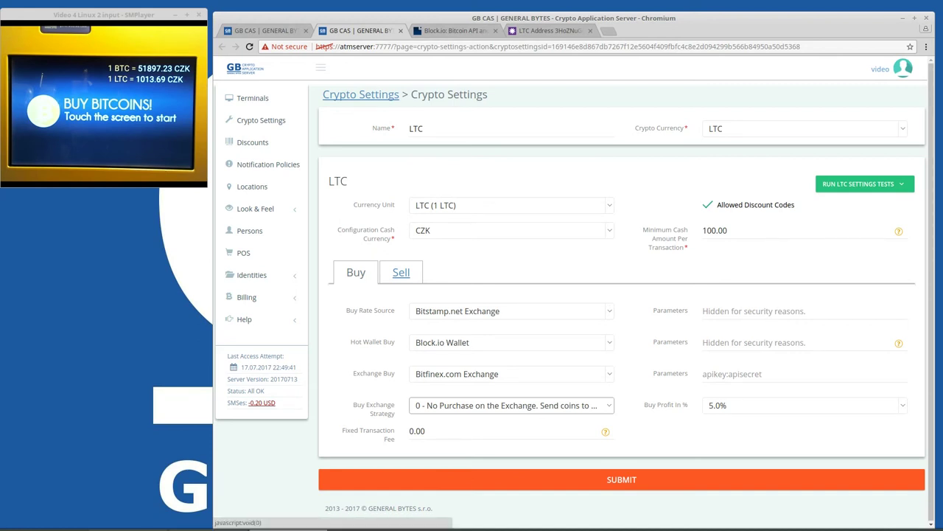
{"action": "left_click", "coordinate": [508, 373]}
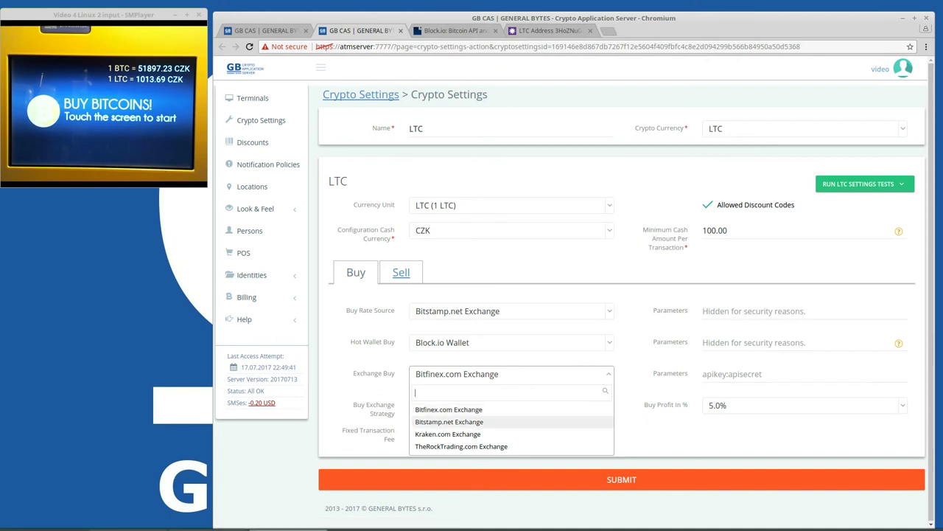
{"action": "left_click", "coordinate": [449, 422]}
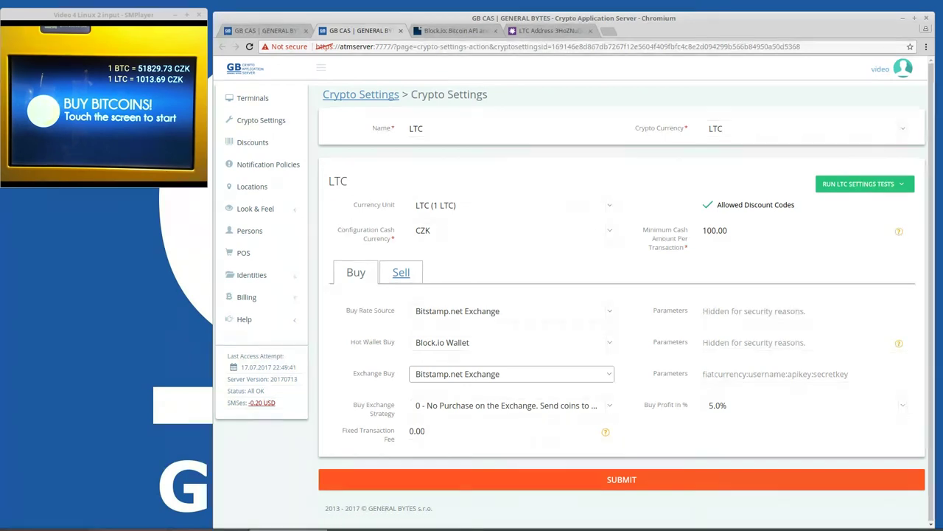
{"action": "key", "text": "Tab"}
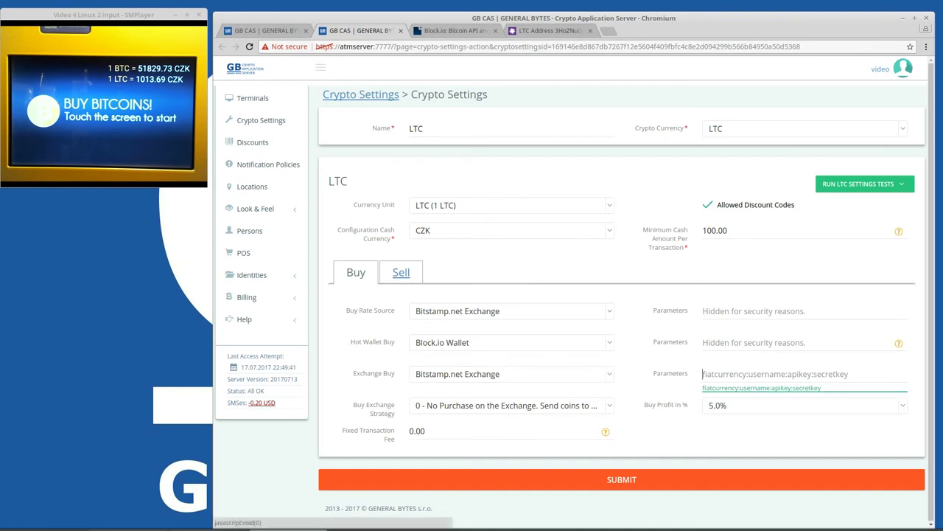
{"action": "left_click", "coordinate": [752, 342]}
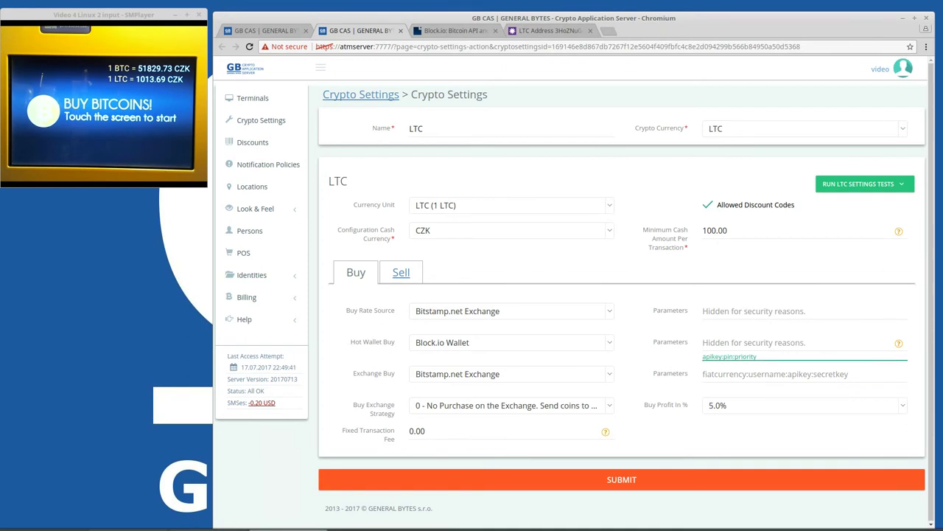
{"action": "left_click", "coordinate": [511, 374]}
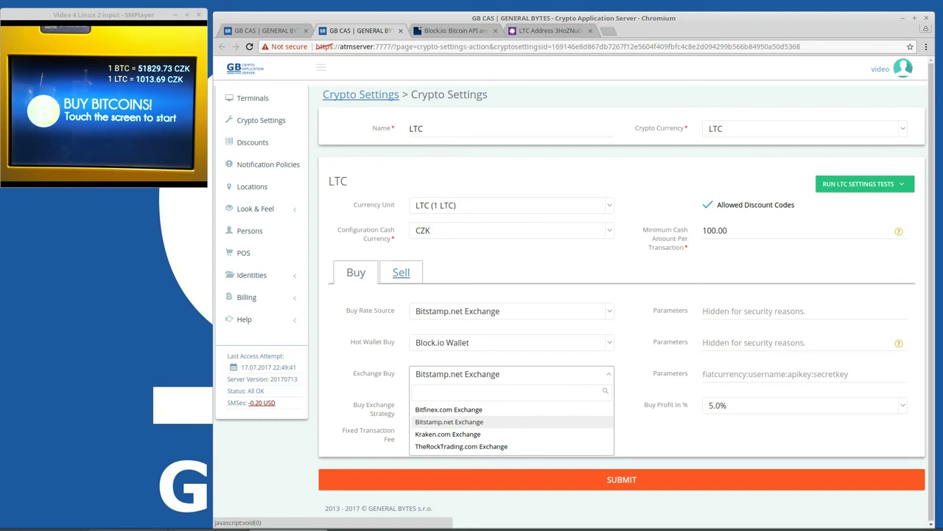
{"action": "key", "text": "Escape"}
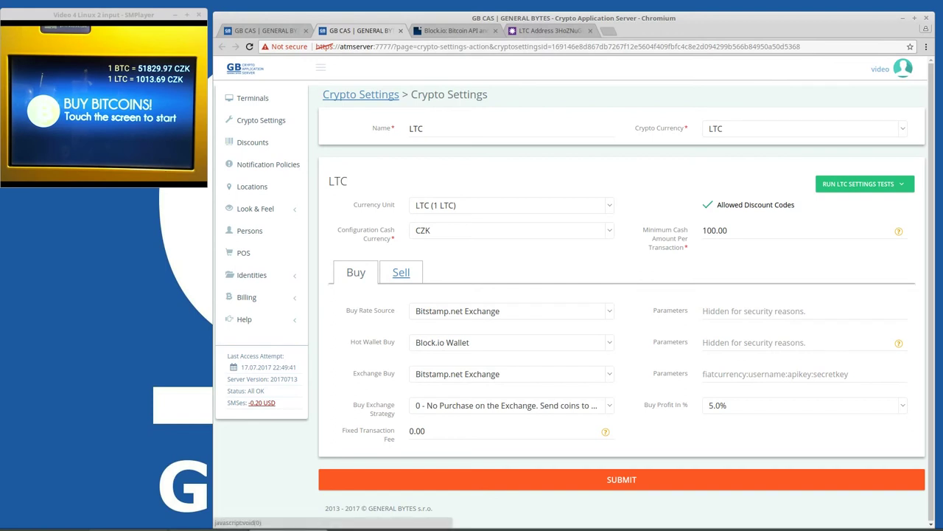
Step: Recheck the LTC buy exchange strategies, leaving strategy 0, and bring up BlockCypher's LTC address page
{"action": "left_click", "coordinate": [507, 405]}
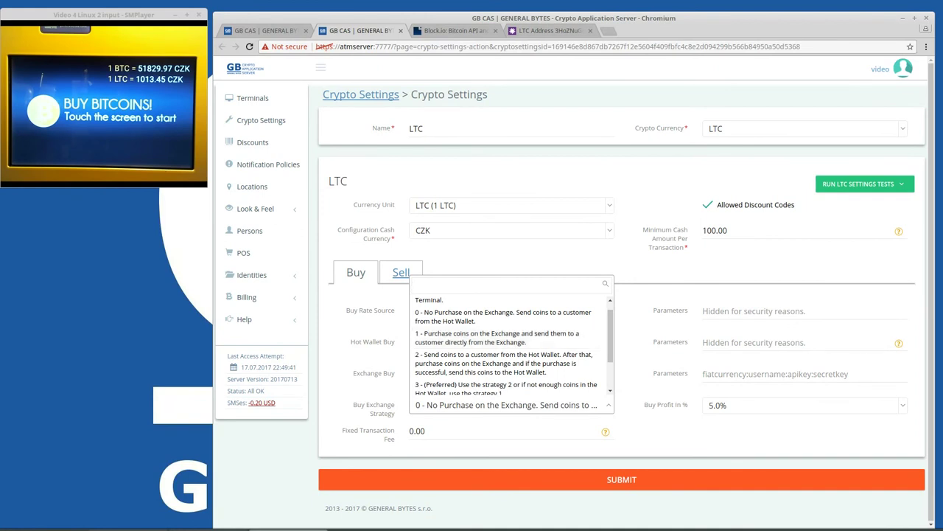
{"action": "key", "text": "Escape"}
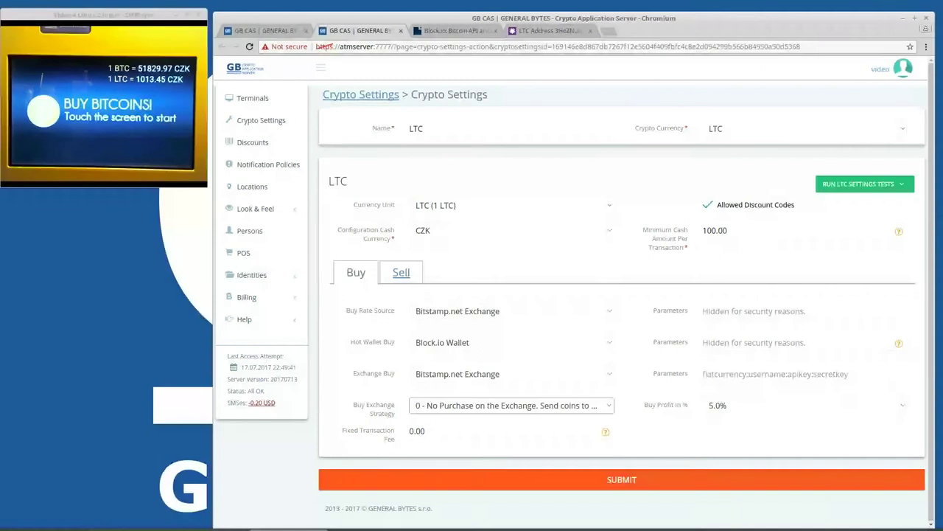
{"action": "key", "text": "space"}
{"action": "key", "text": "Escape"}
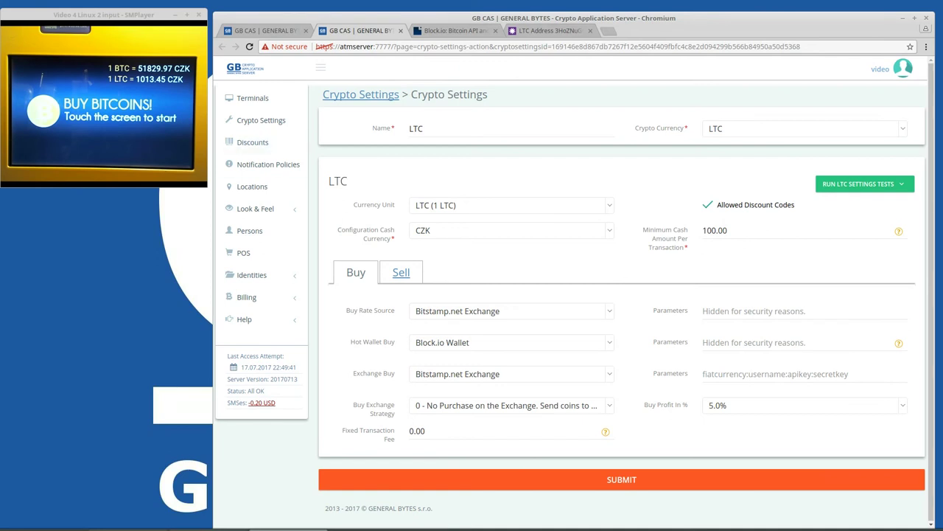
{"action": "left_click", "coordinate": [545, 30]}
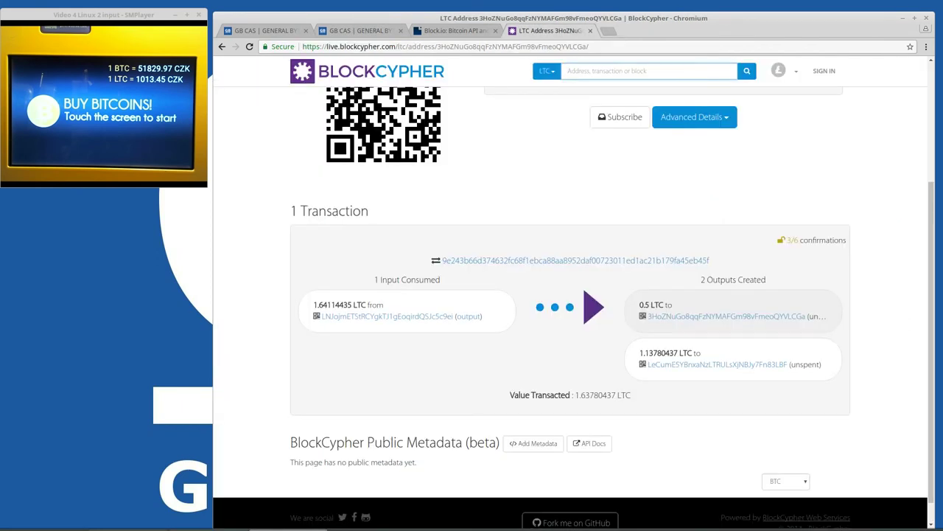
Step: Reload BlockCypher so the 0.5 LTC deposit shows 6+ confirmations
{"action": "key", "text": "F5"}
{"action": "key", "text": "F5"}
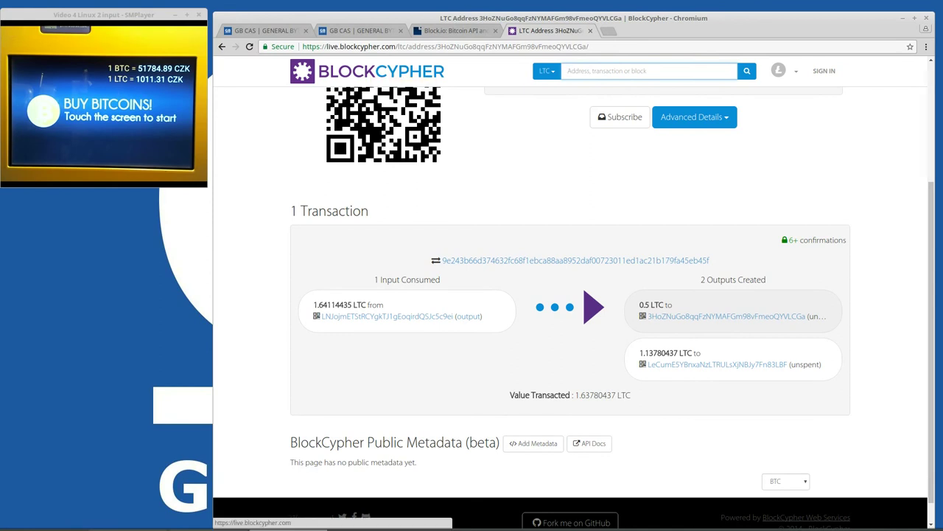
Step: Reload the Block.io Litecoin wallet to show 0.500 Ł as confirmed balance, then return to GB CAS
{"action": "left_click", "coordinate": [453, 30]}
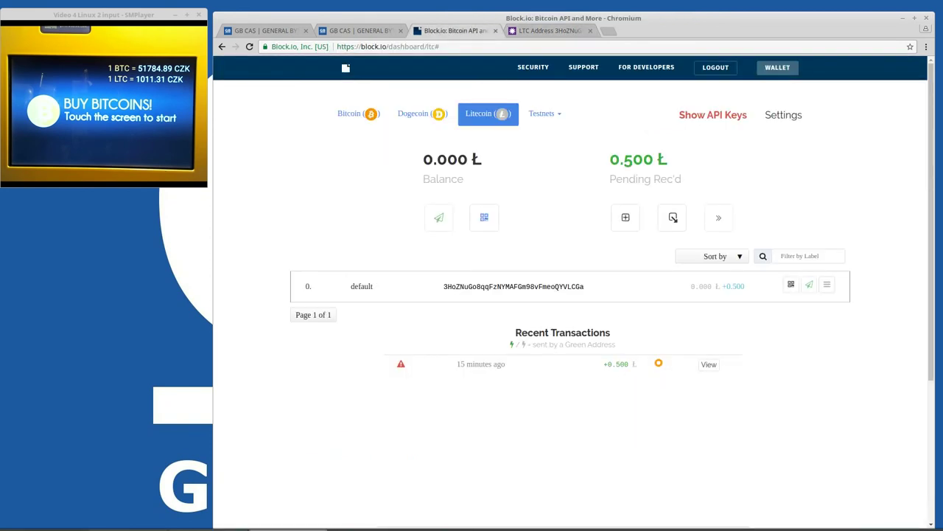
{"action": "key", "text": "F5"}
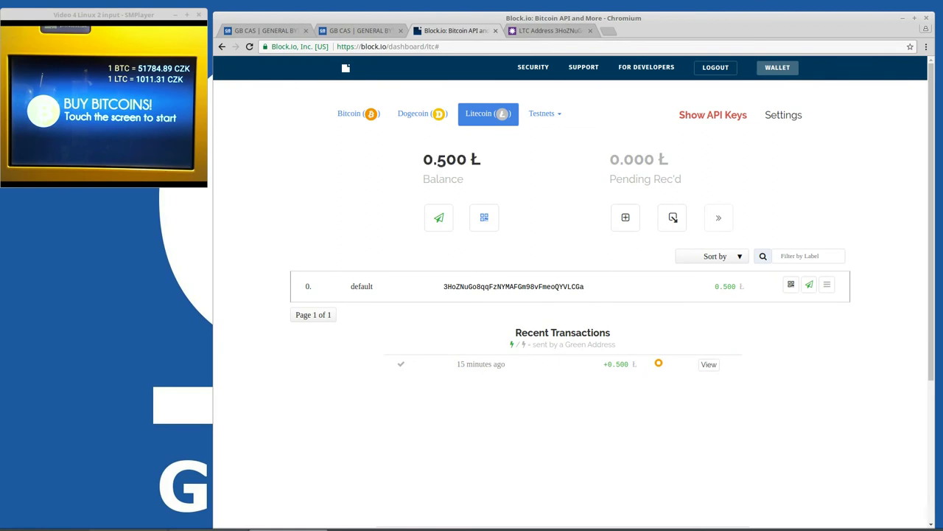
{"action": "left_click", "coordinate": [358, 30]}
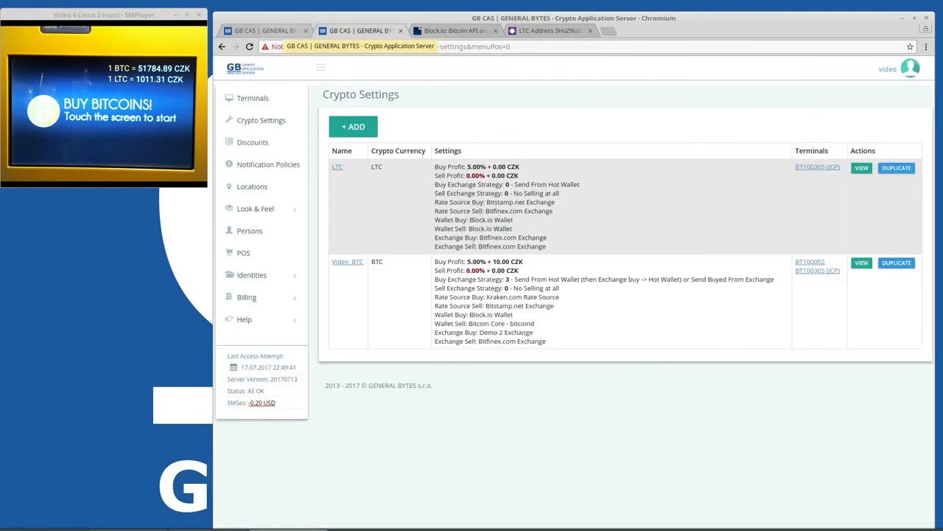
Step: Run Test Hot Wallet Buy on the LTC crypto setting, getting configuration OK and 0.5 LTC balance
{"action": "left_click", "coordinate": [862, 262]}
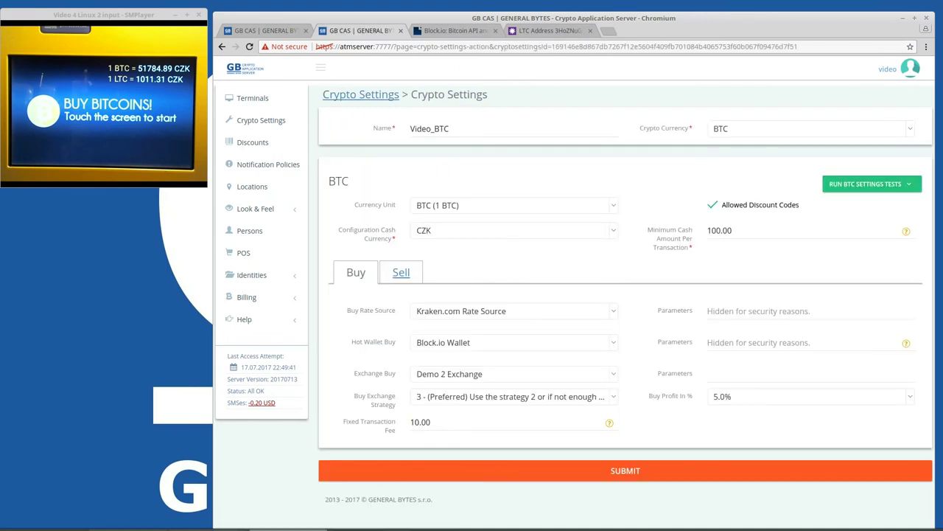
{"action": "left_click", "coordinate": [360, 95]}
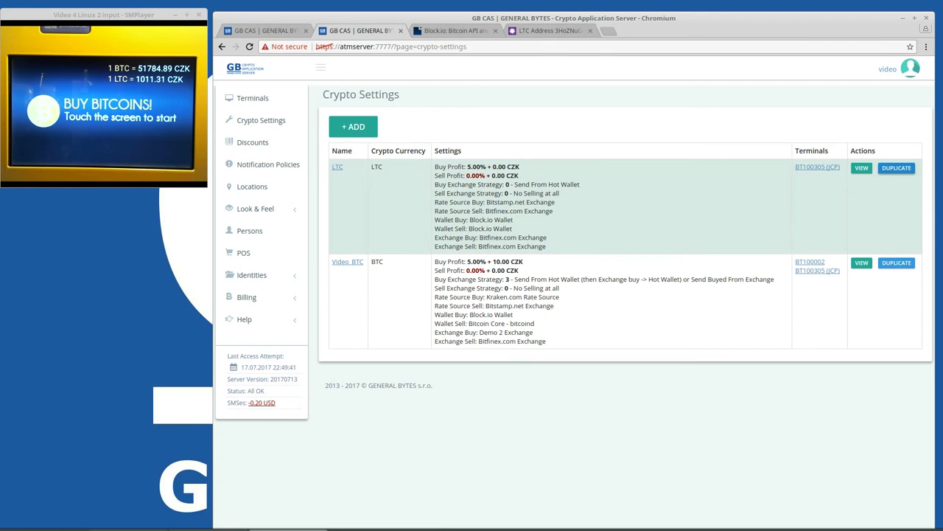
{"action": "left_click", "coordinate": [862, 167]}
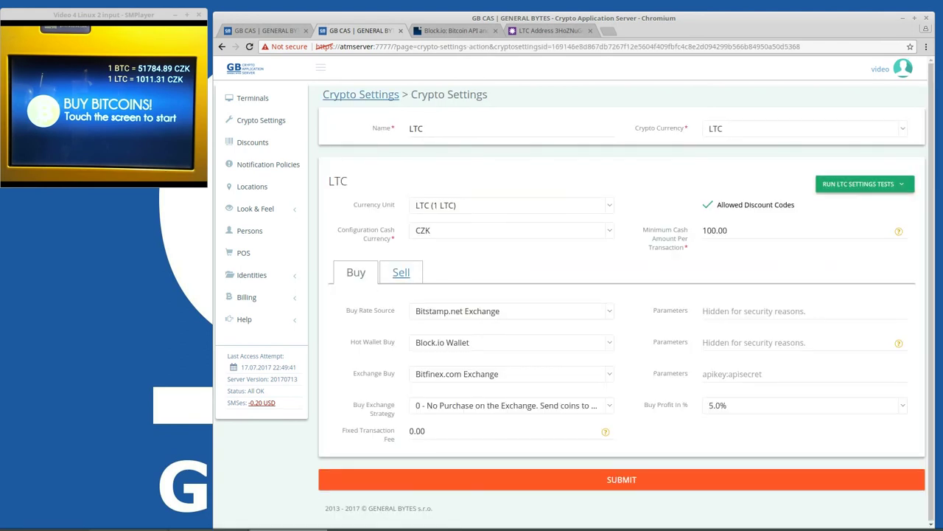
{"action": "left_click", "coordinate": [864, 184]}
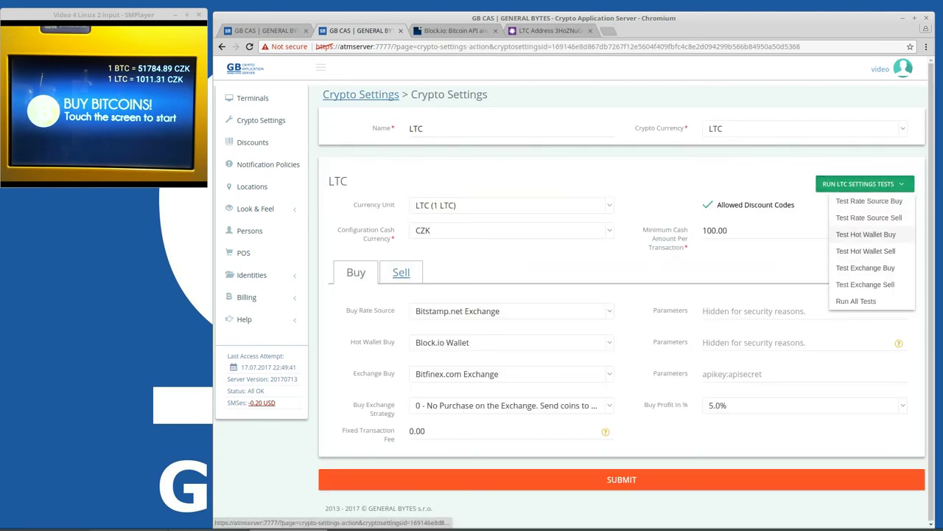
{"action": "left_click", "coordinate": [866, 234]}
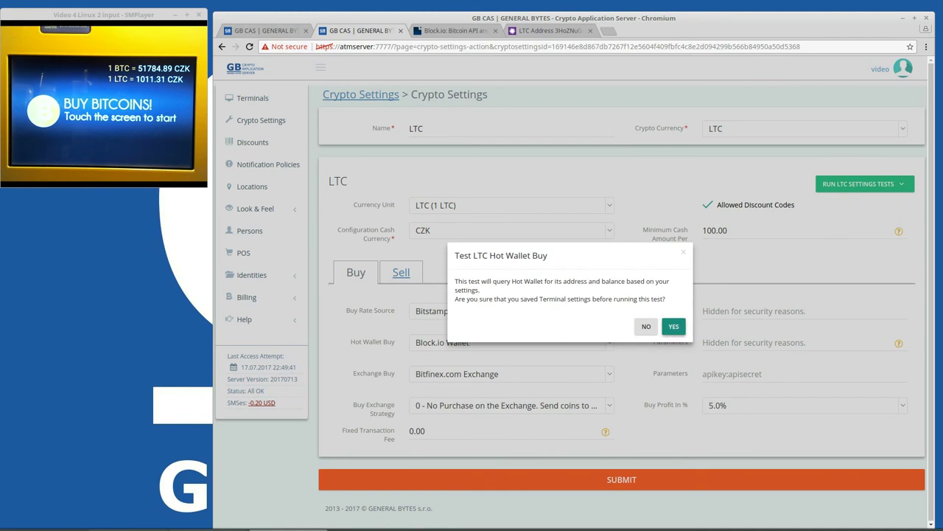
{"action": "key", "text": "Return"}
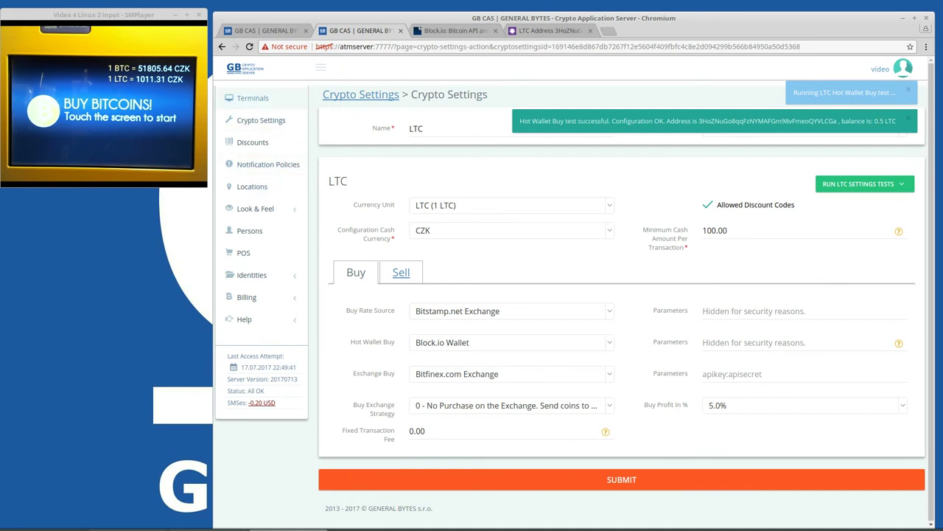
Step: With the ATM back at its welcome screen, show the GB CAS terminals list, including BT100305
{"action": "left_click", "coordinate": [250, 98]}
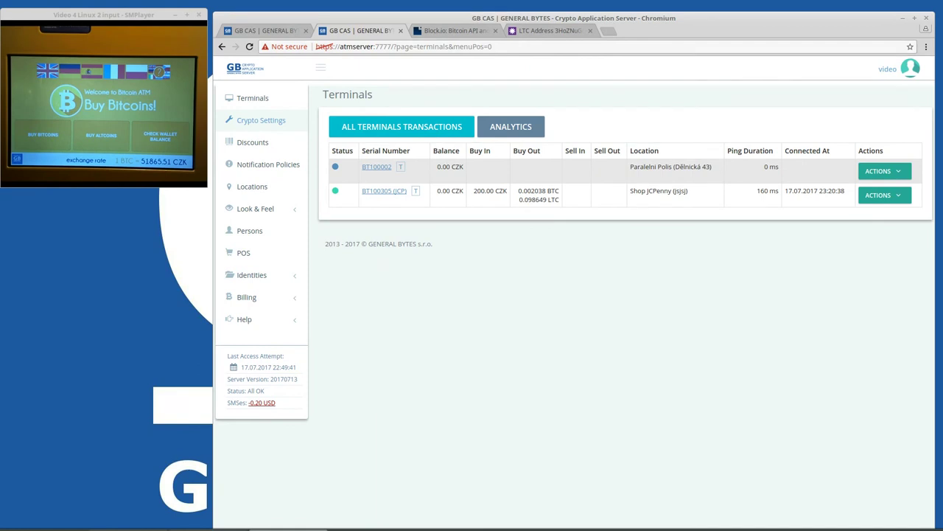
Step: Review terminal BT100305's details, then return to the refreshed terminals list
{"action": "left_click", "coordinate": [380, 191]}
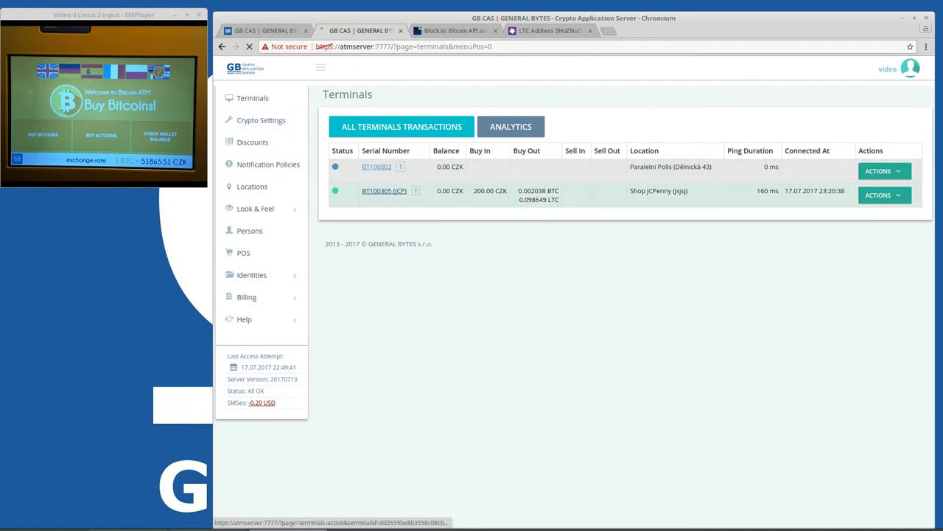
{"action": "left_click", "coordinate": [390, 120]}
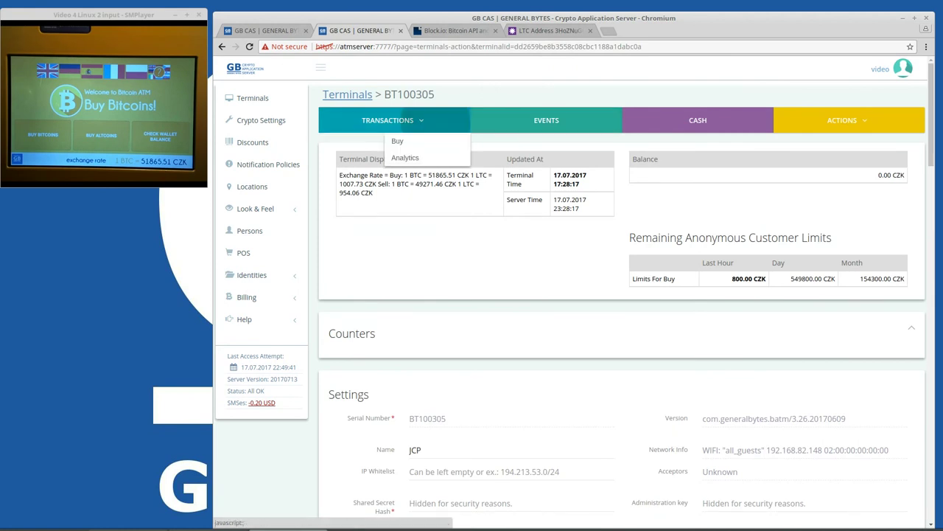
{"action": "left_click", "coordinate": [347, 95]}
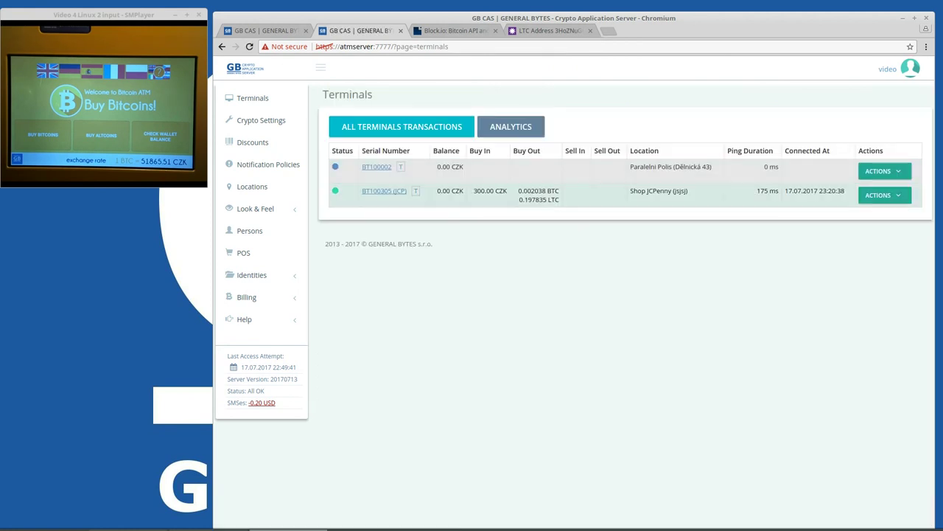
{"action": "left_click", "coordinate": [415, 191]}
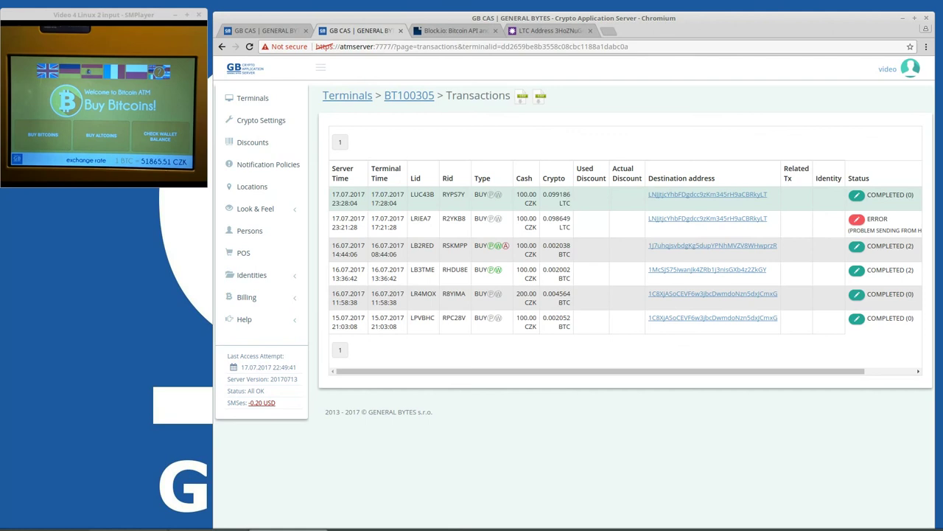
{"action": "left_click_drag", "start_coordinate": [648, 194], "coordinate": [768, 193]}
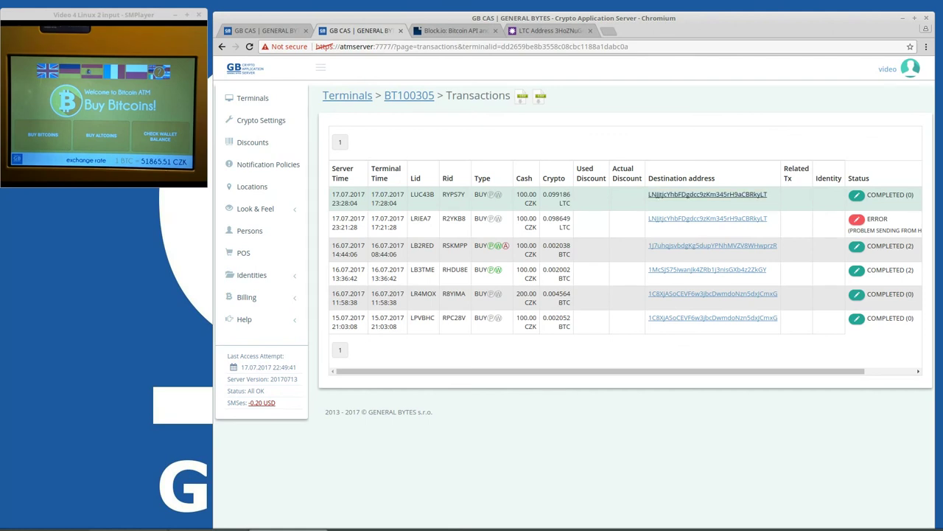
{"action": "left_click", "coordinate": [708, 195]}
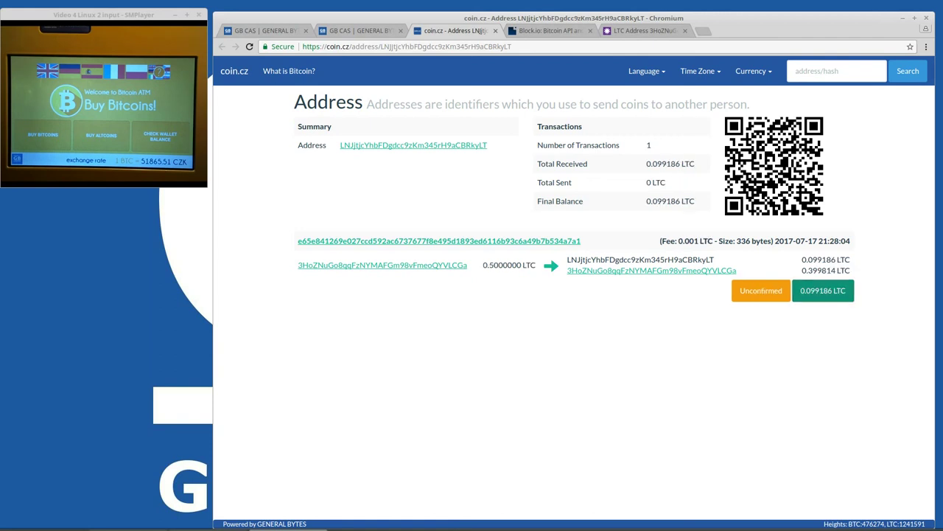
Step: Show coin.cz address amounts in LTC (Litecoin) and highlight the 0.001 LTC fee
{"action": "left_click", "coordinate": [752, 71]}
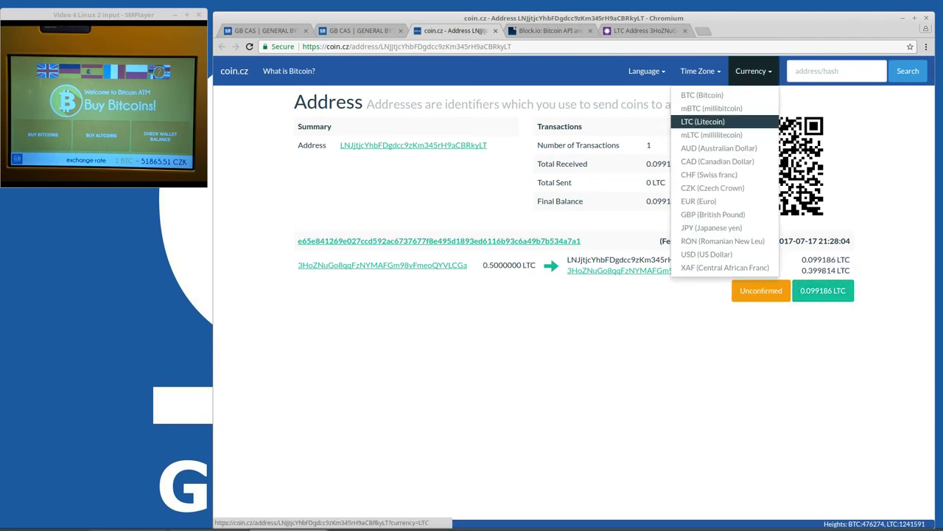
{"action": "left_click", "coordinate": [703, 120]}
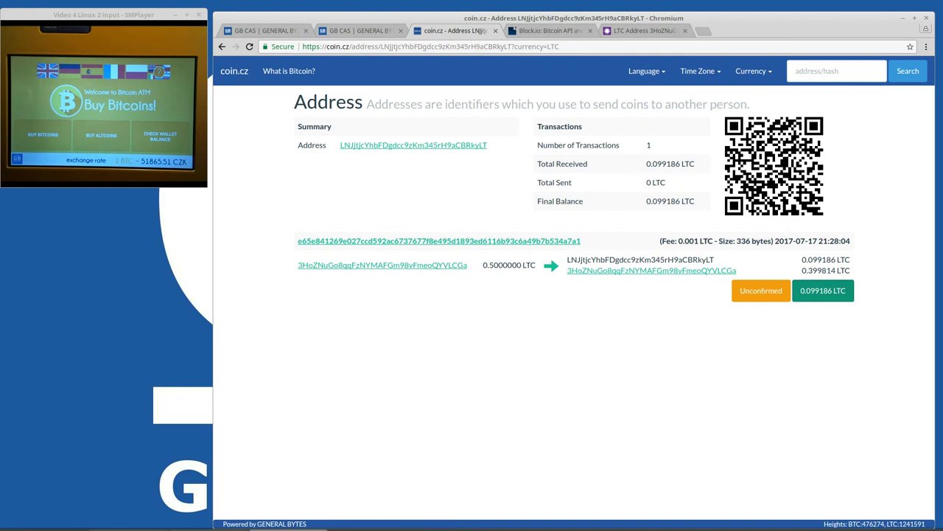
{"action": "double_click", "coordinate": [697, 241]}
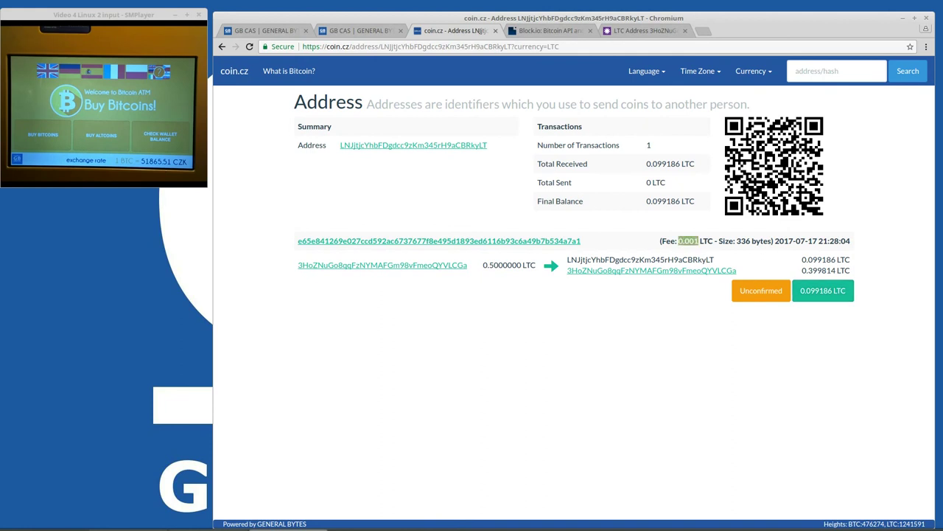